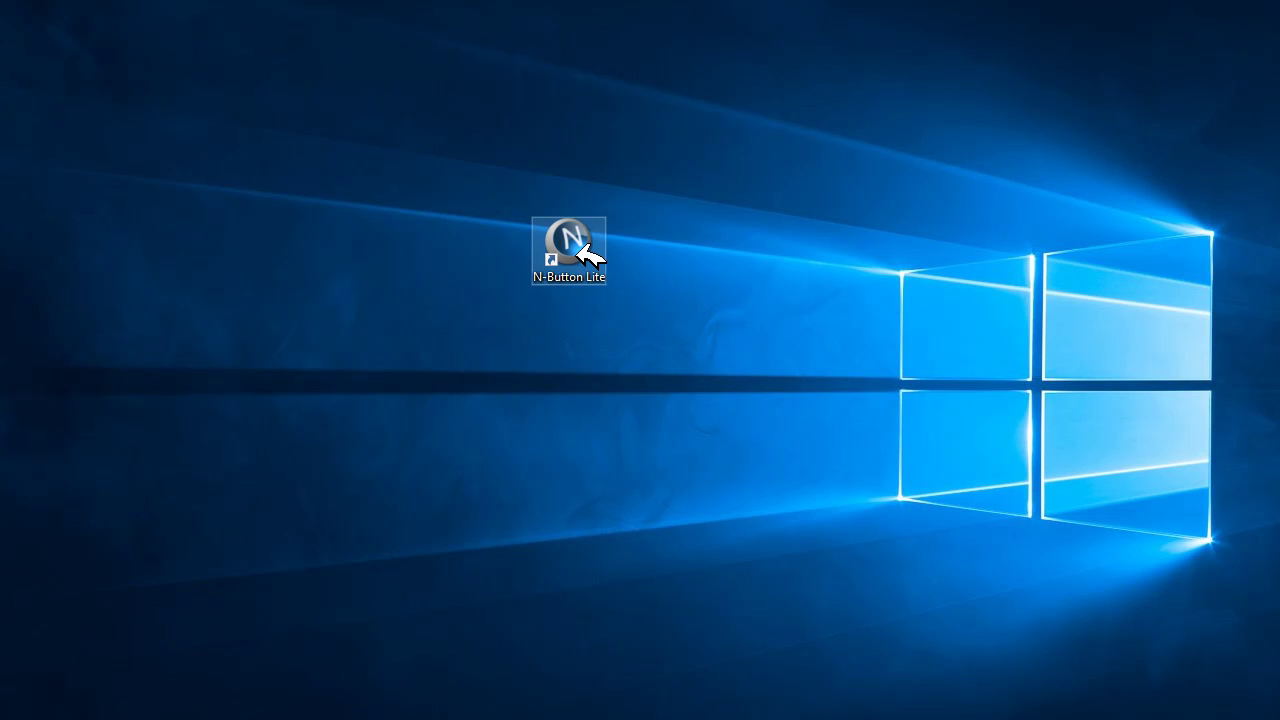
- Launch N-Button Lite and start a new device named MyPushNotificationBoard in its device list
{"action": "double_click", "coordinate": [590, 258]}
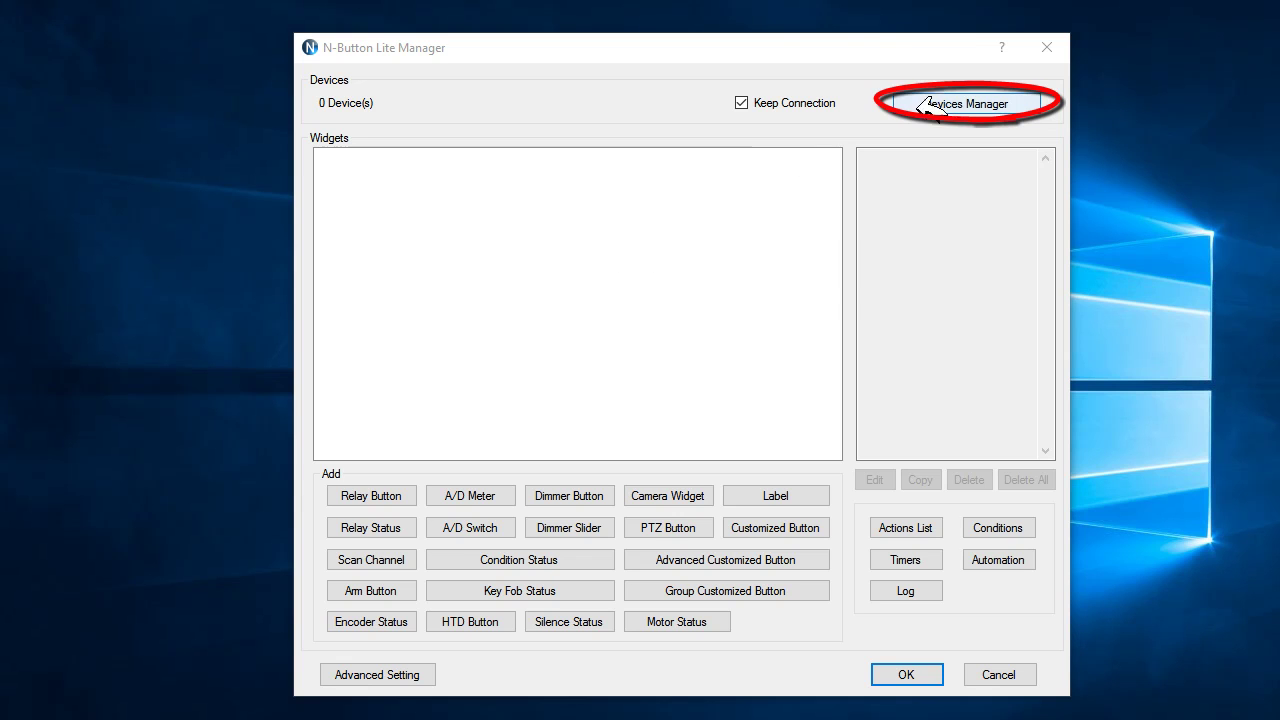
{"action": "left_click", "coordinate": [943, 106]}
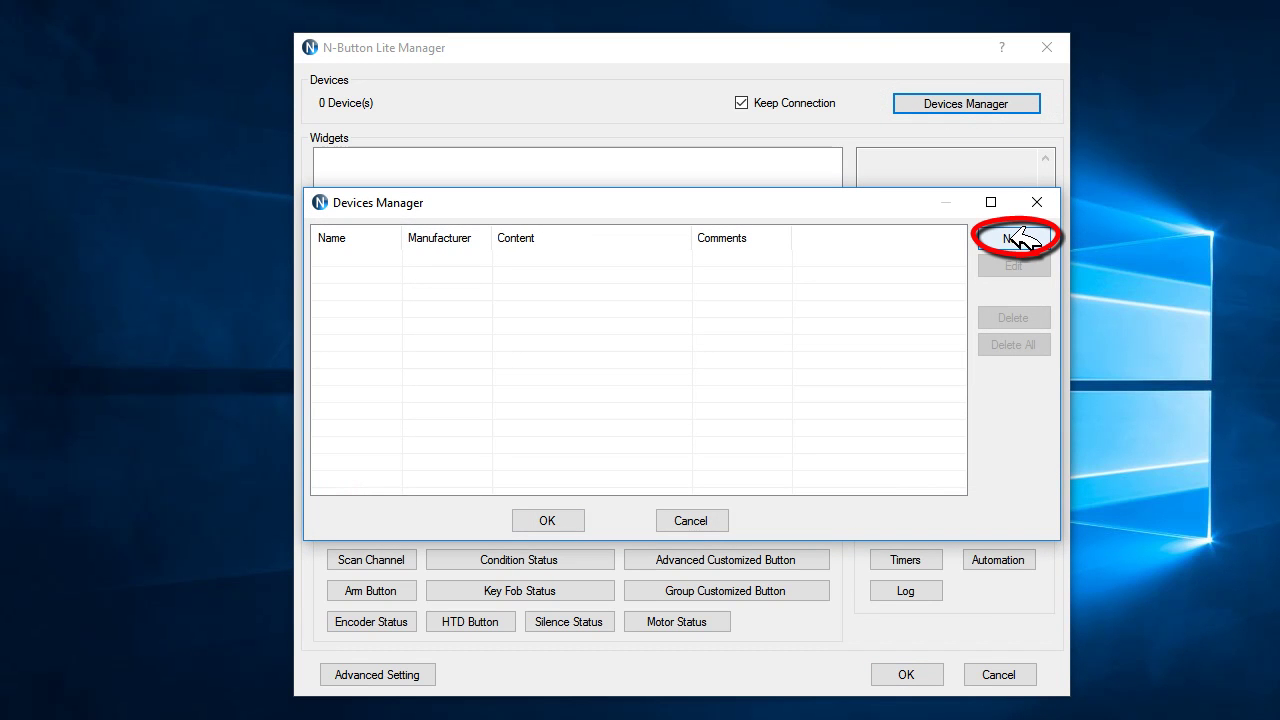
{"action": "left_click", "coordinate": [1016, 238]}
{"action": "double_click", "coordinate": [515, 101]}
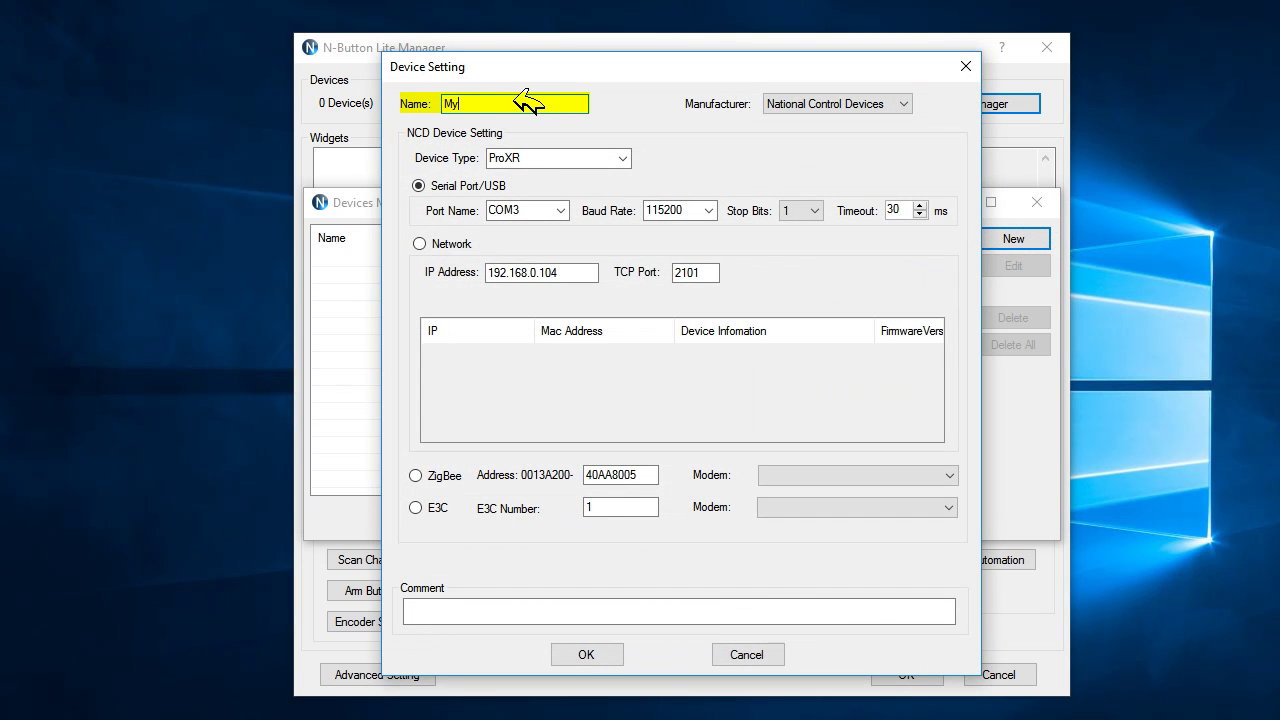
{"action": "type", "text": "MyPushNotificationBoard"}
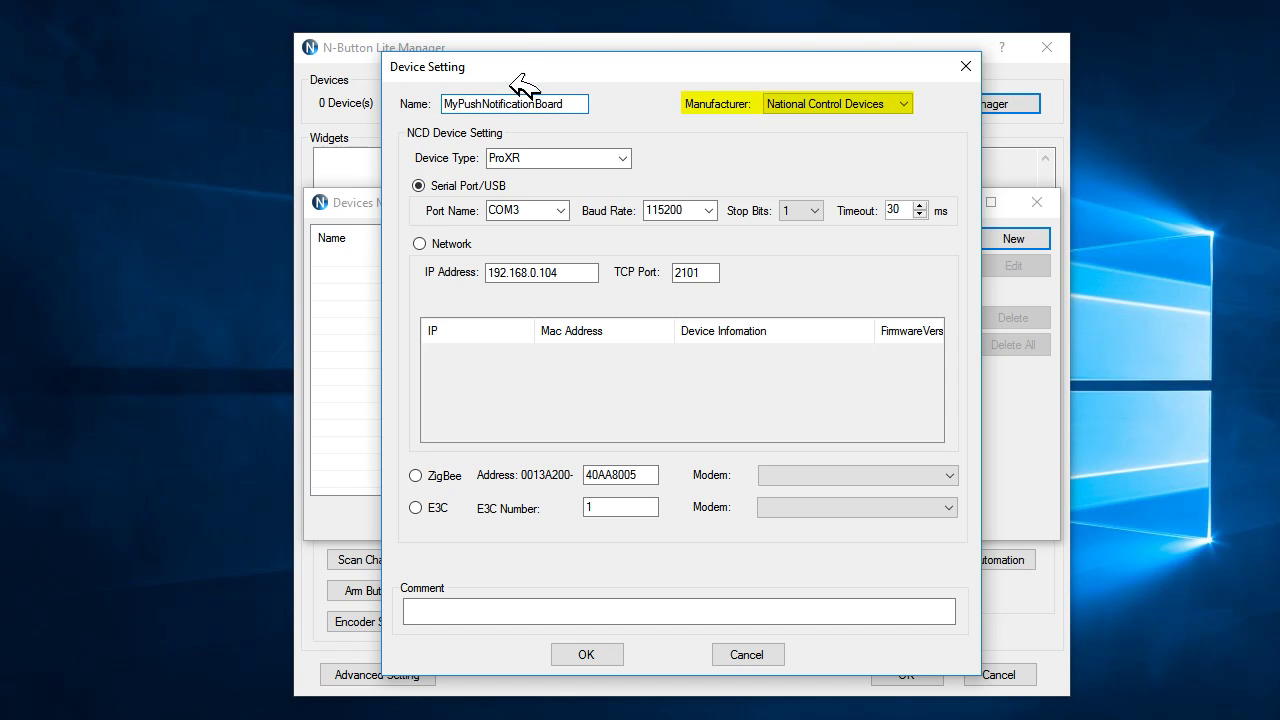
- Set the new device's manufacturer to National Control Devices and its device type to Push Notification
{"action": "left_click", "coordinate": [785, 102]}
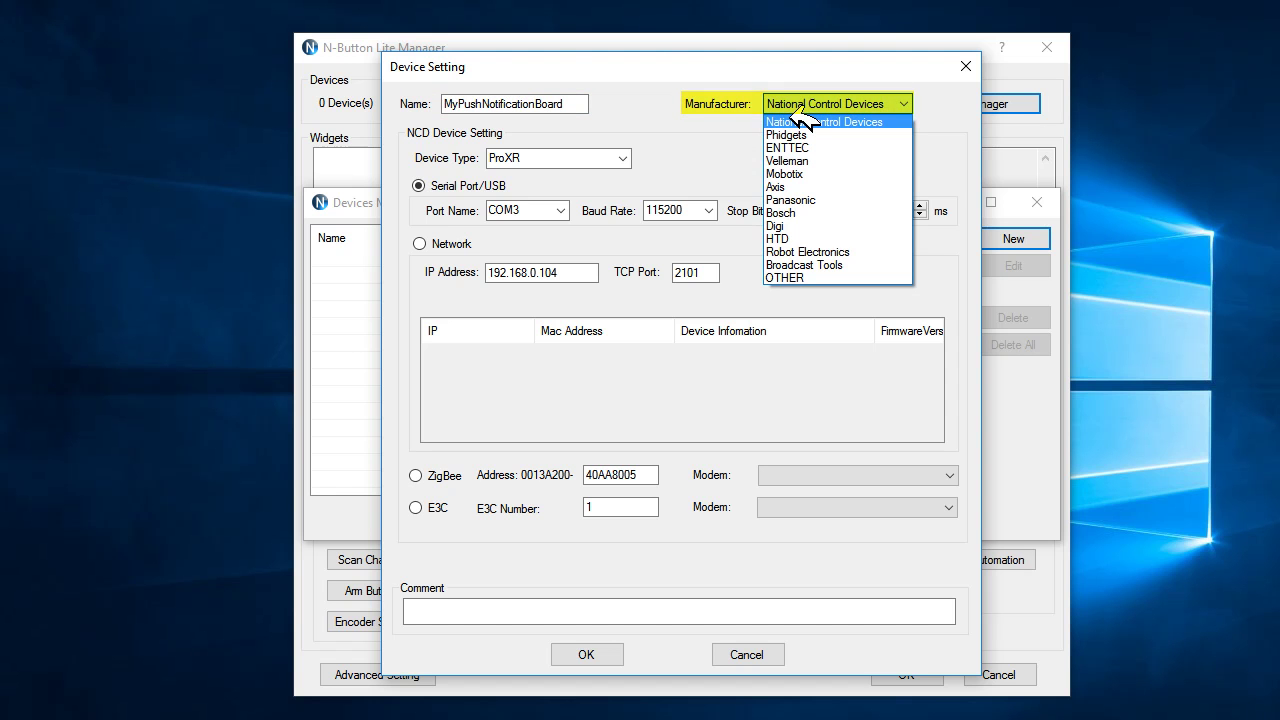
{"action": "left_click", "coordinate": [796, 114]}
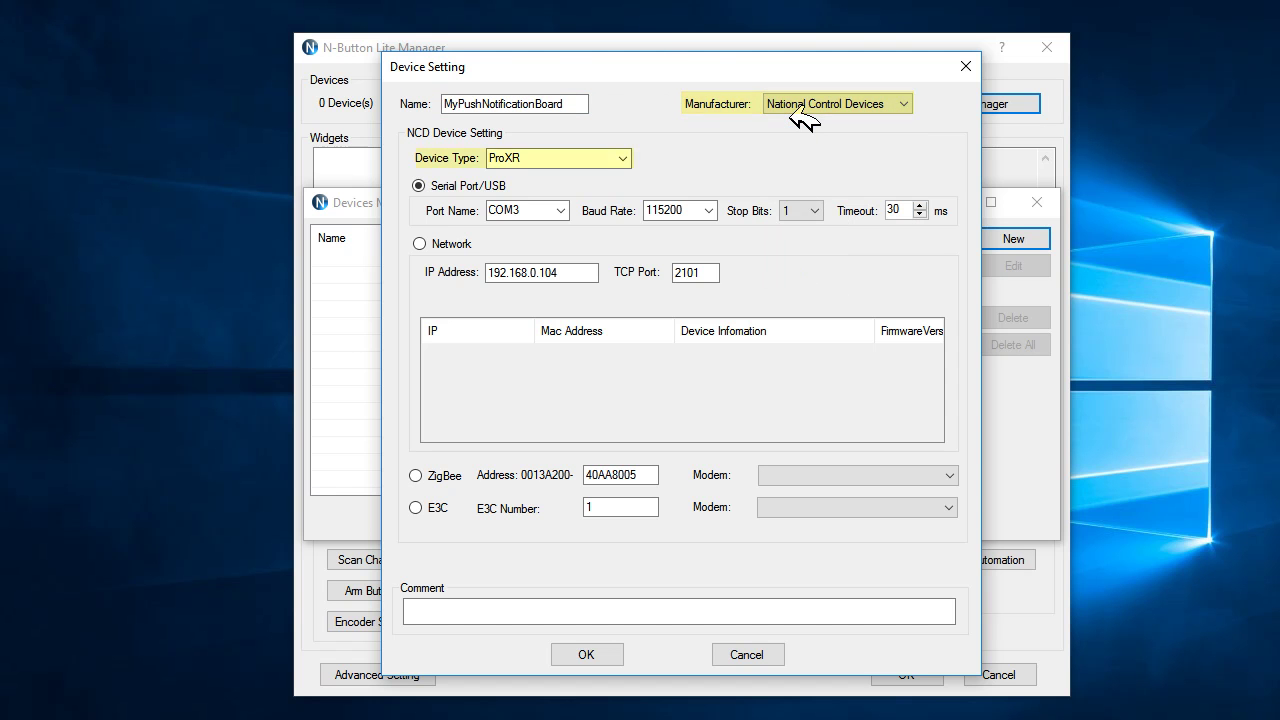
{"action": "left_click", "coordinate": [608, 160]}
{"action": "left_click", "coordinate": [590, 268]}
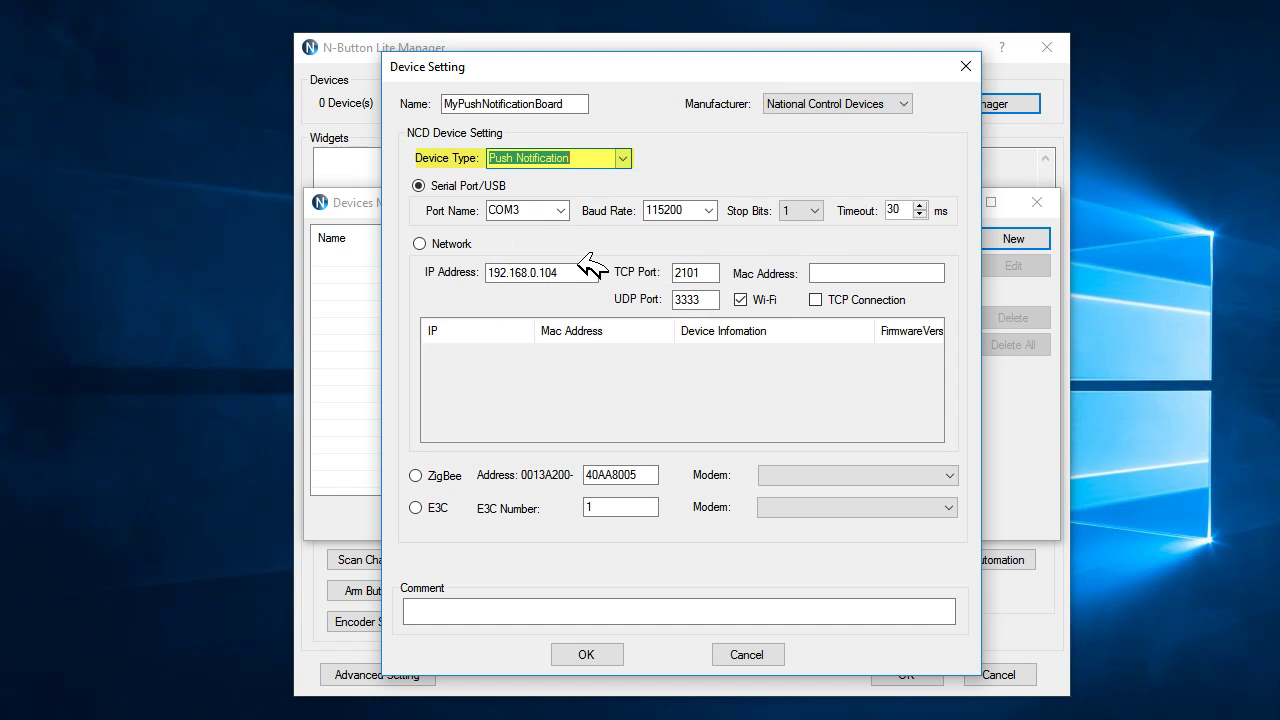
- Assign serial port COM12 to the push notification board, save the device, and widen the Name column of the device list
{"action": "left_click", "coordinate": [572, 210]}
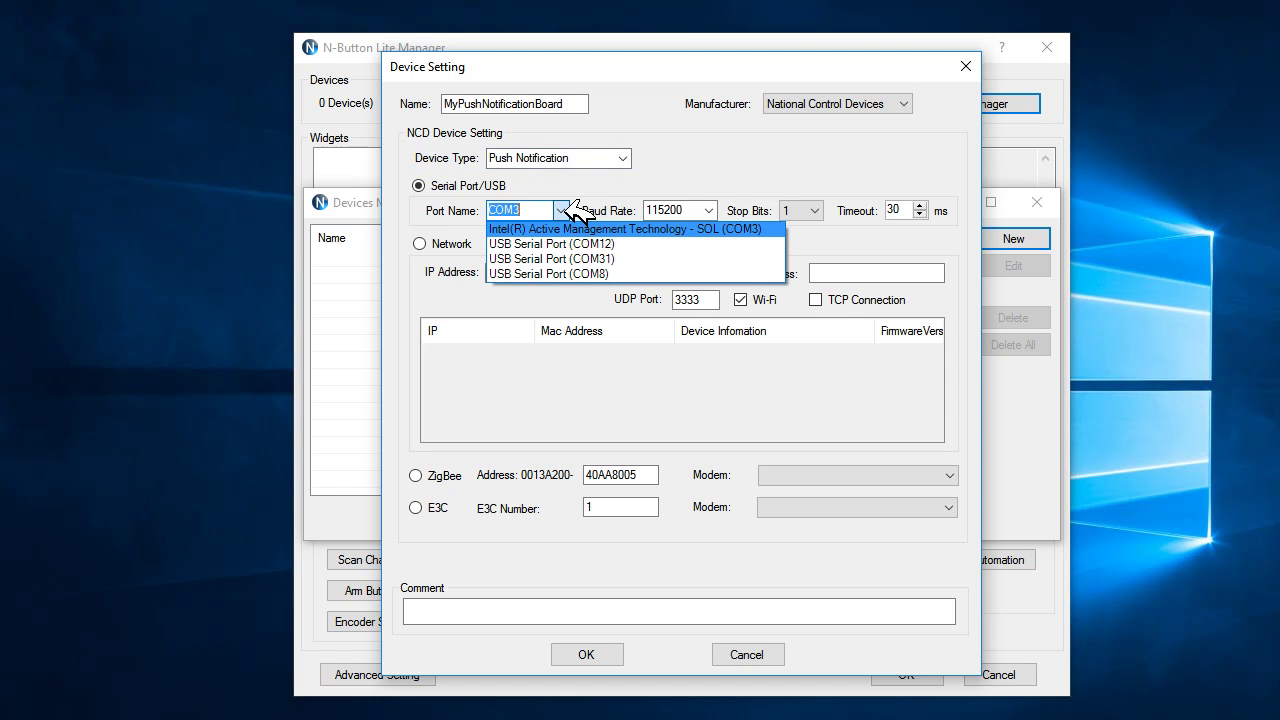
{"action": "left_click", "coordinate": [588, 243]}
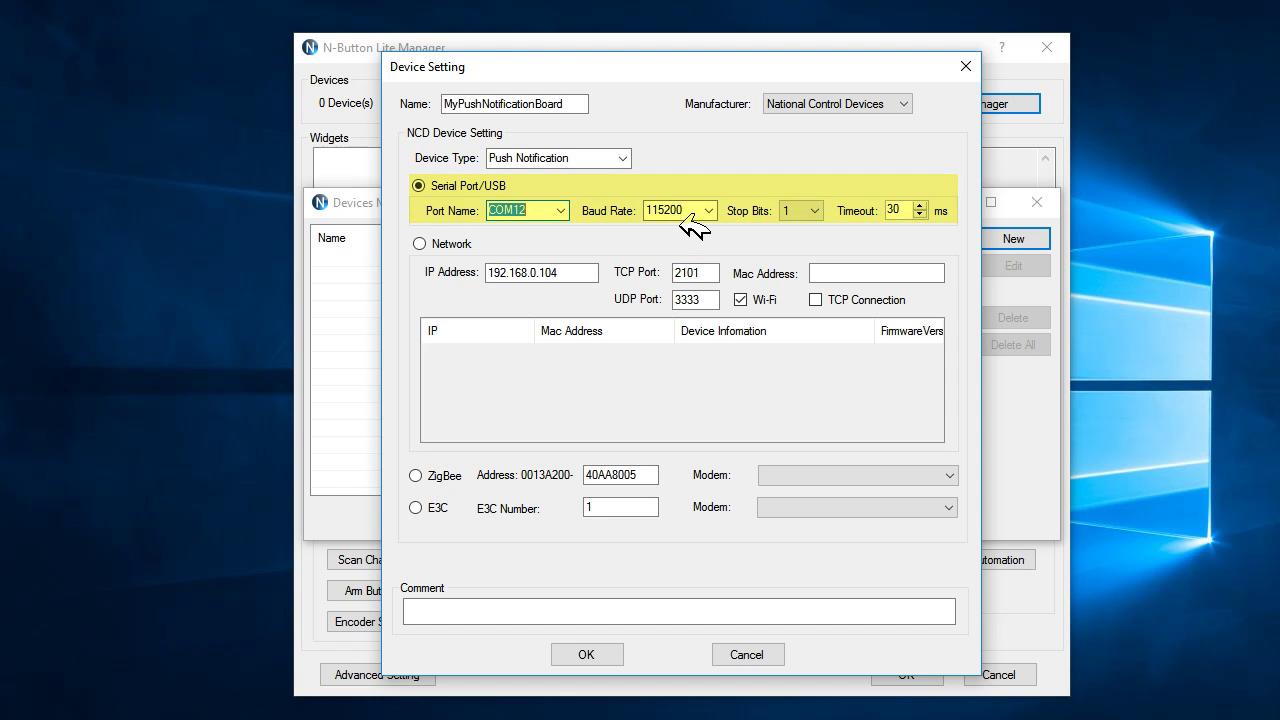
{"action": "left_click", "coordinate": [590, 652]}
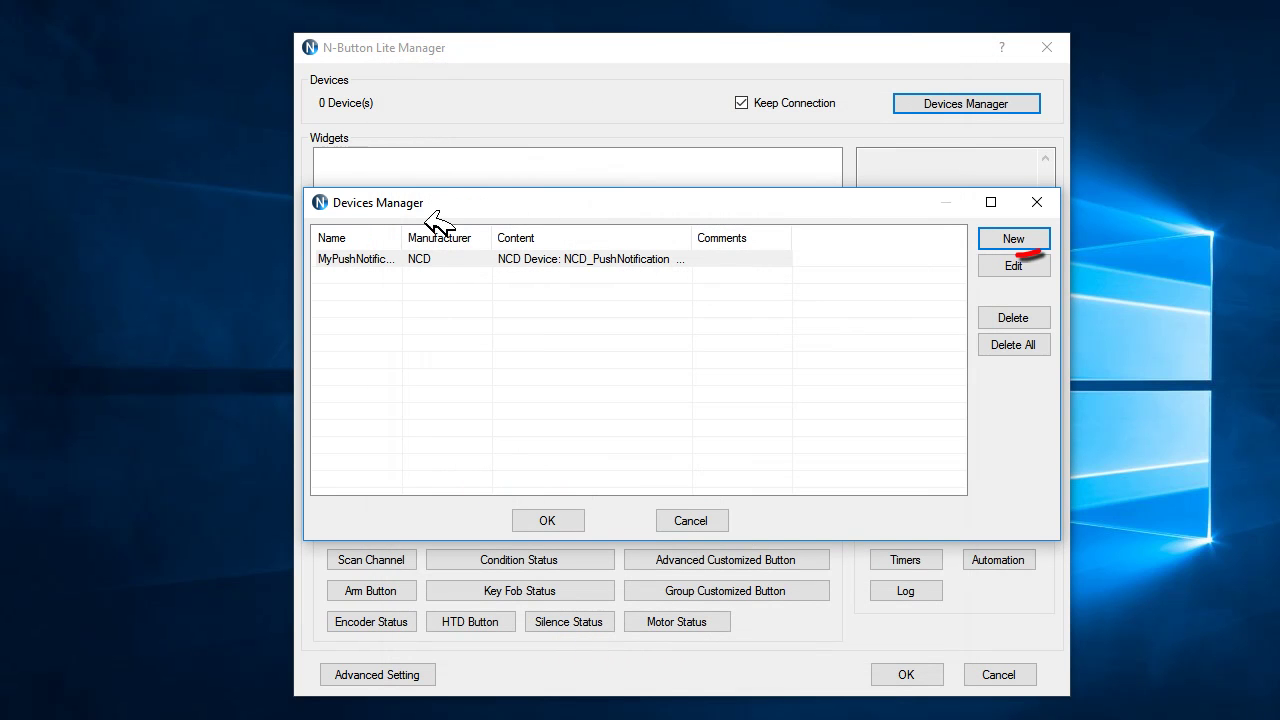
{"action": "left_click_drag", "start_coordinate": [402, 238], "coordinate": [469, 240]}
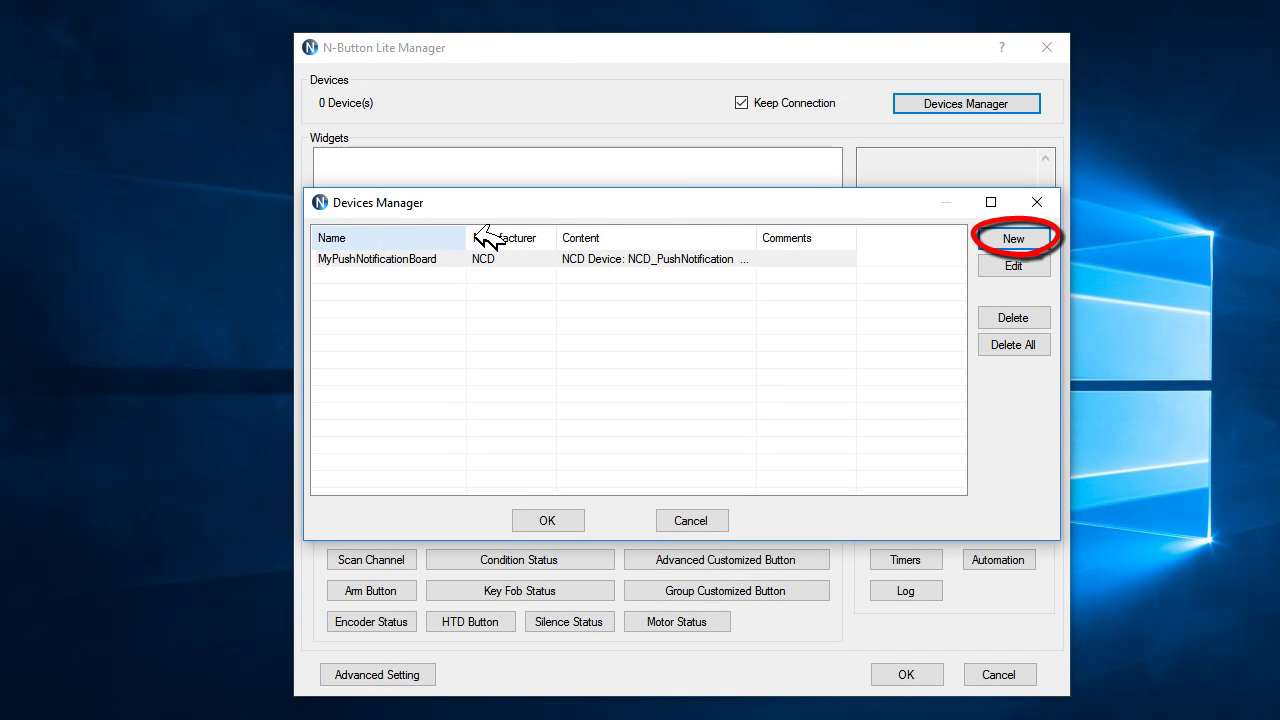
- Add a second device named MyDevice with the manufacturer set to OTHER
{"action": "left_click", "coordinate": [1013, 238]}
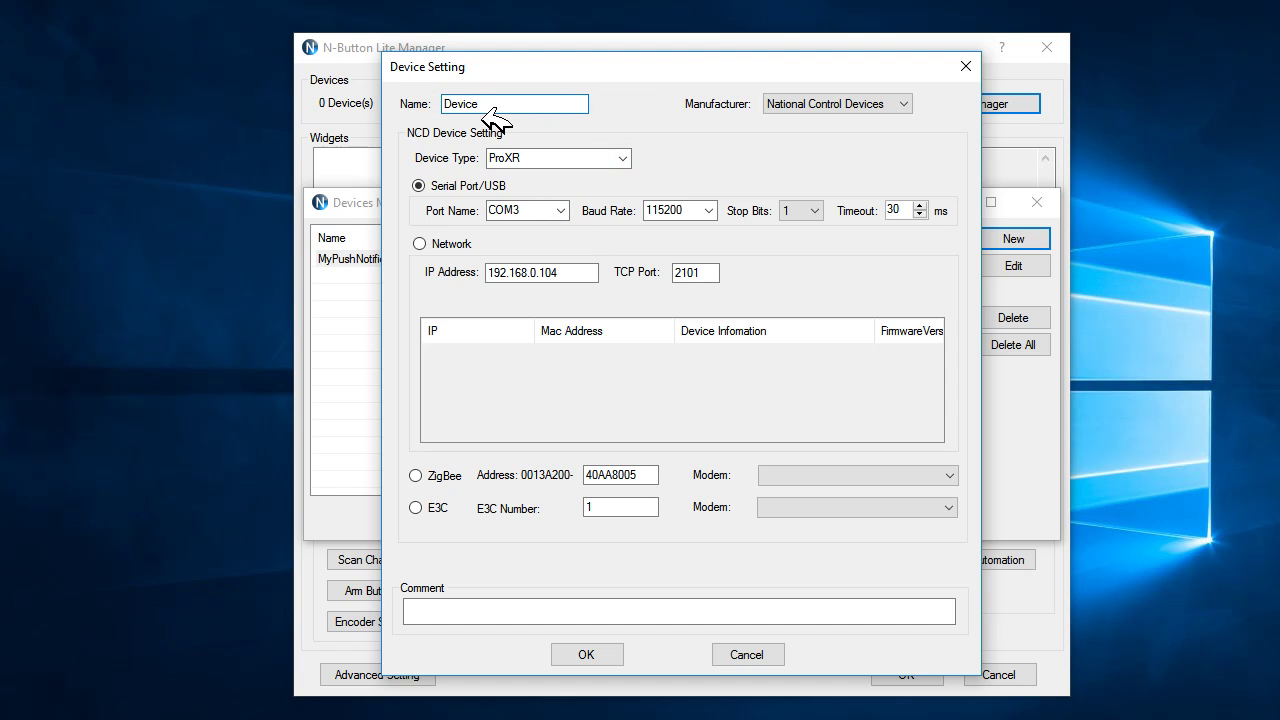
{"action": "type", "text": "y"}
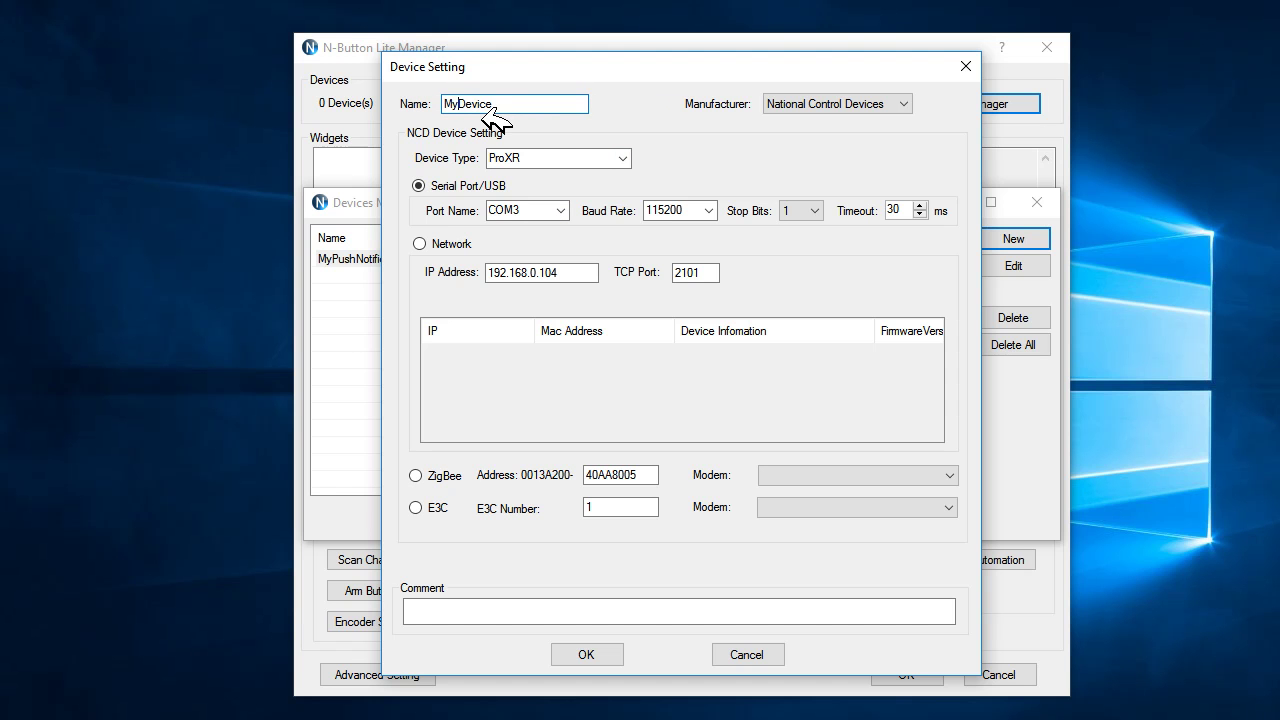
{"action": "left_click", "coordinate": [812, 102]}
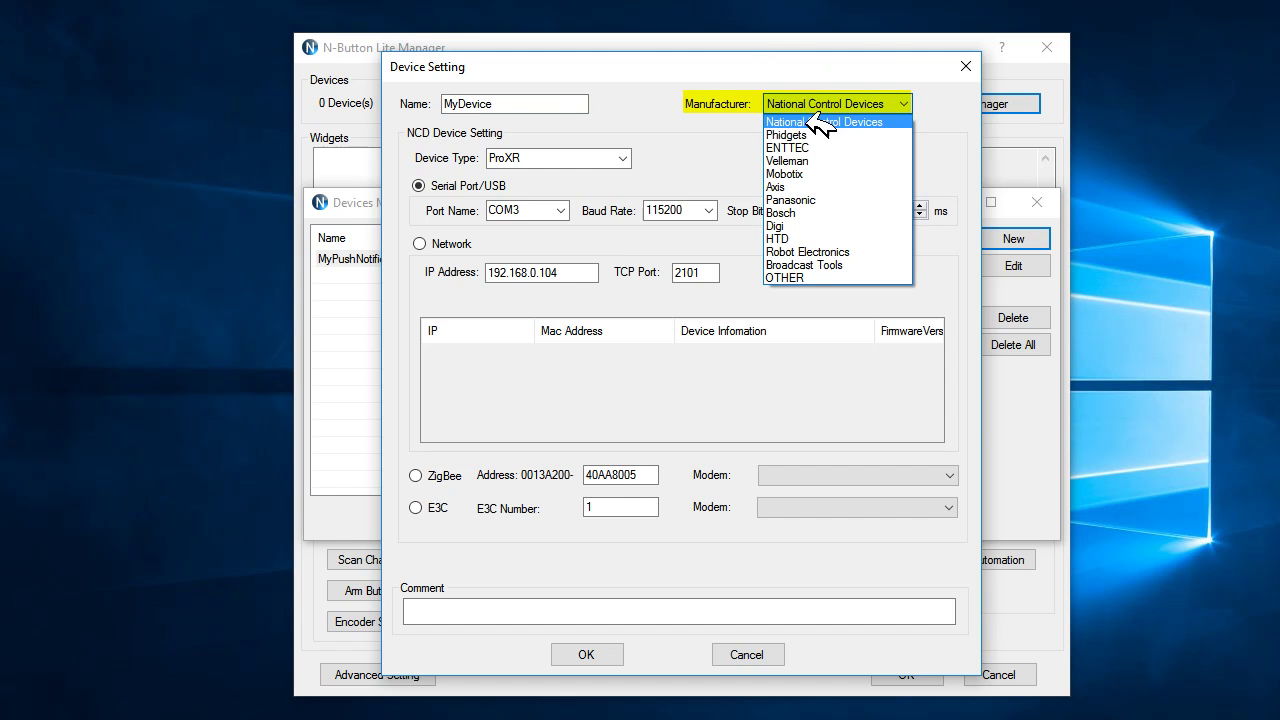
{"action": "left_click", "coordinate": [814, 277]}
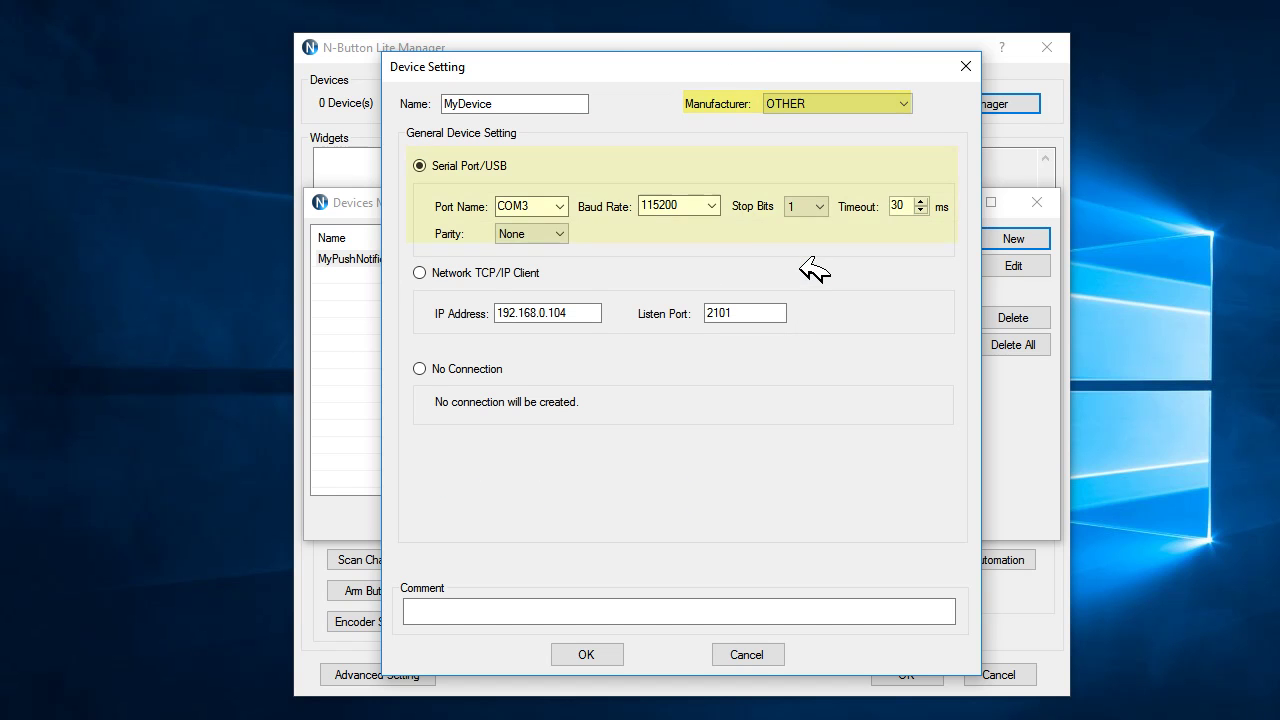
- Assign serial port COM8 to MyDevice, then save the device and the device list
{"action": "left_click", "coordinate": [560, 206]}
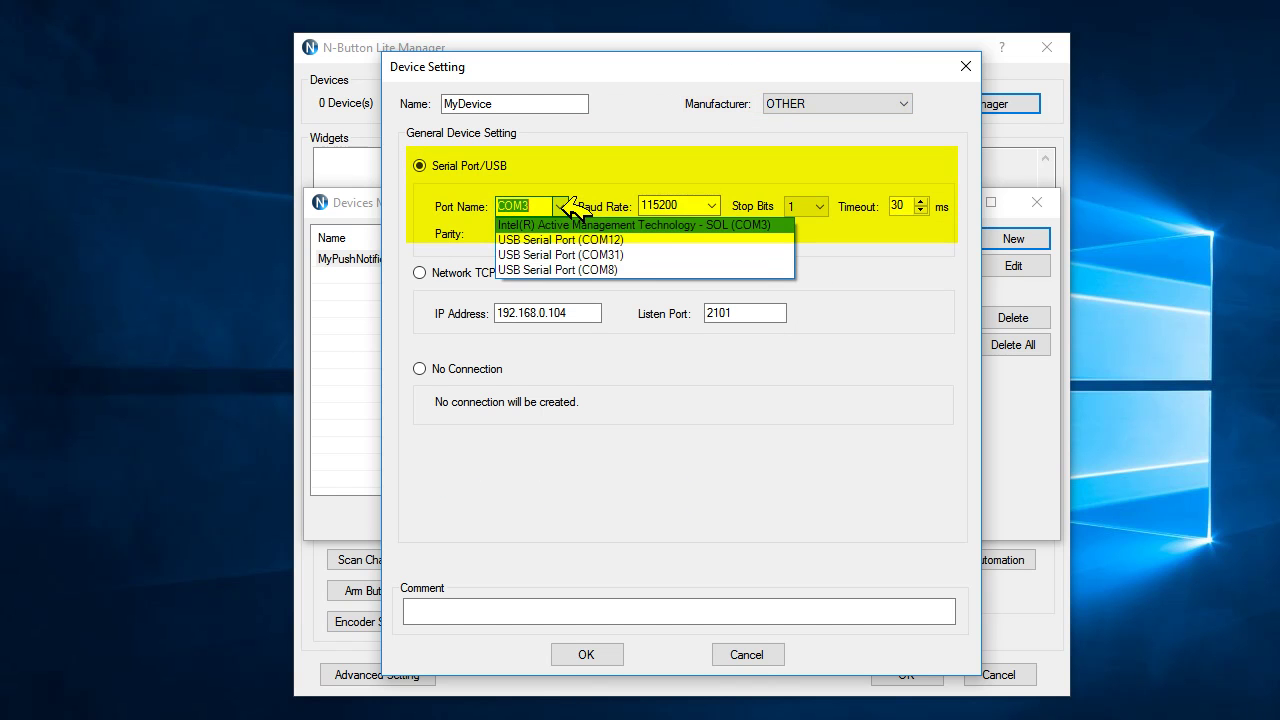
{"action": "left_click", "coordinate": [600, 268]}
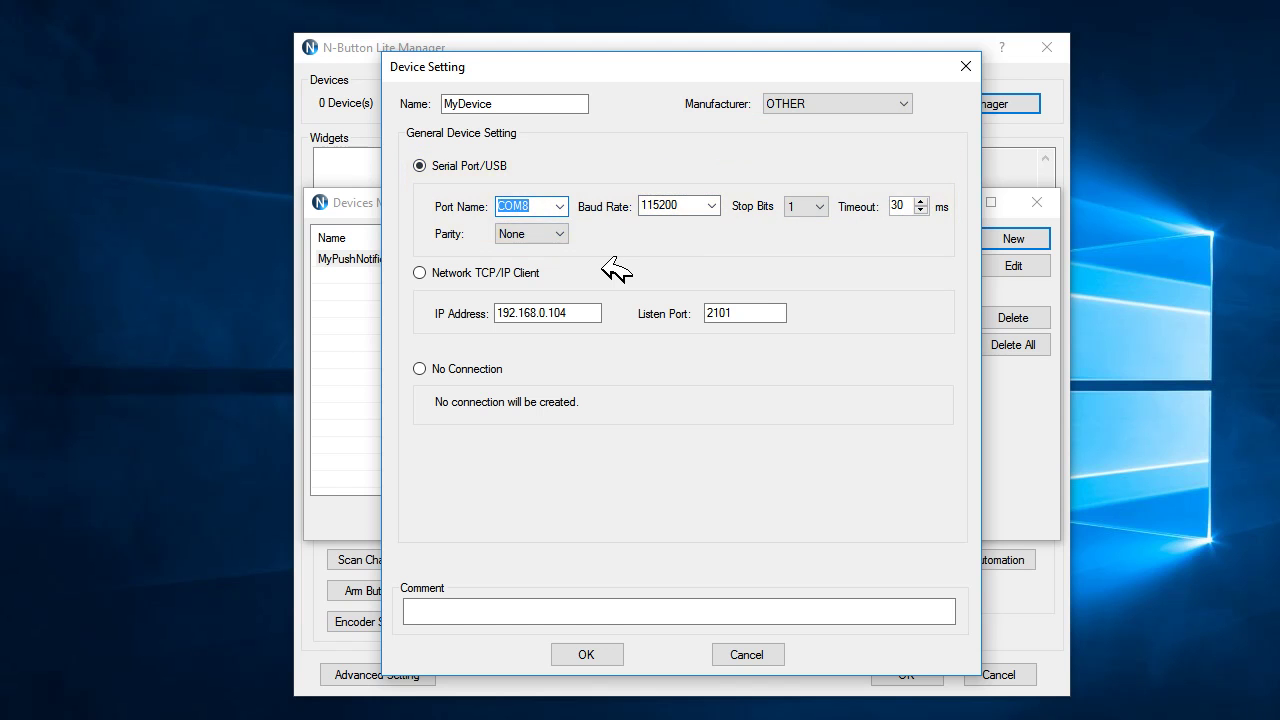
{"action": "left_click", "coordinate": [607, 652]}
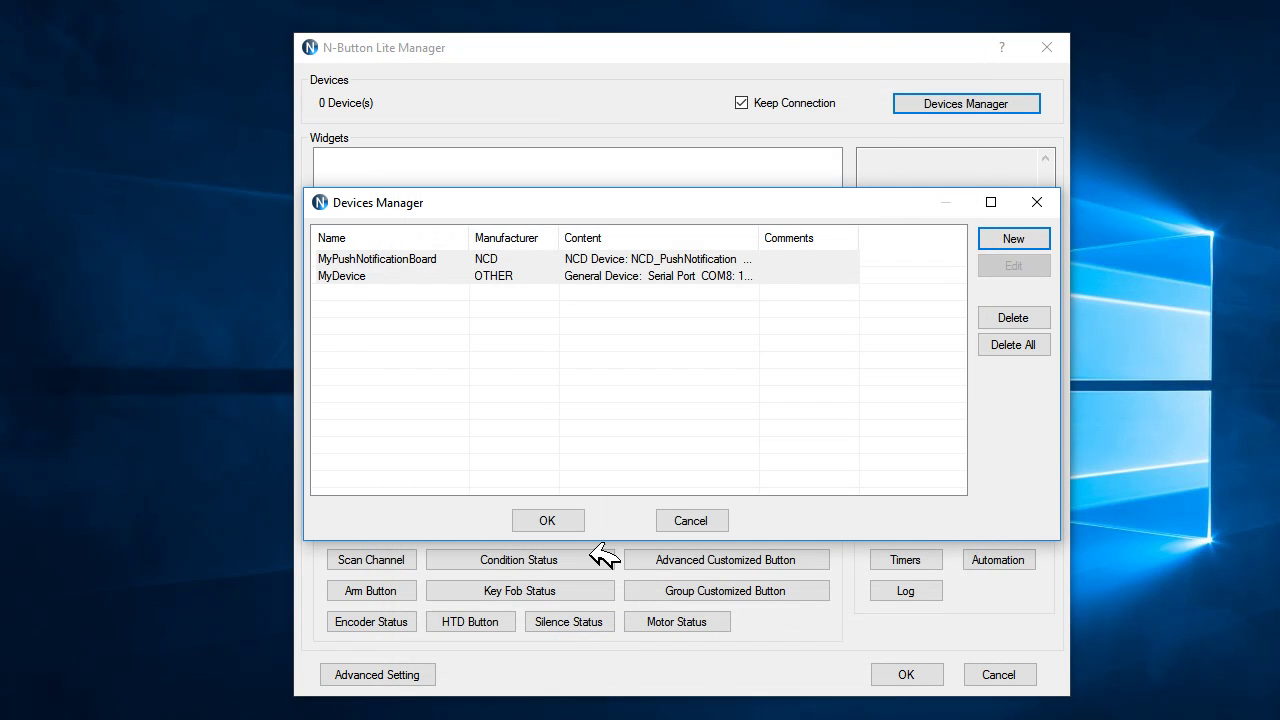
{"action": "left_click", "coordinate": [558, 516]}
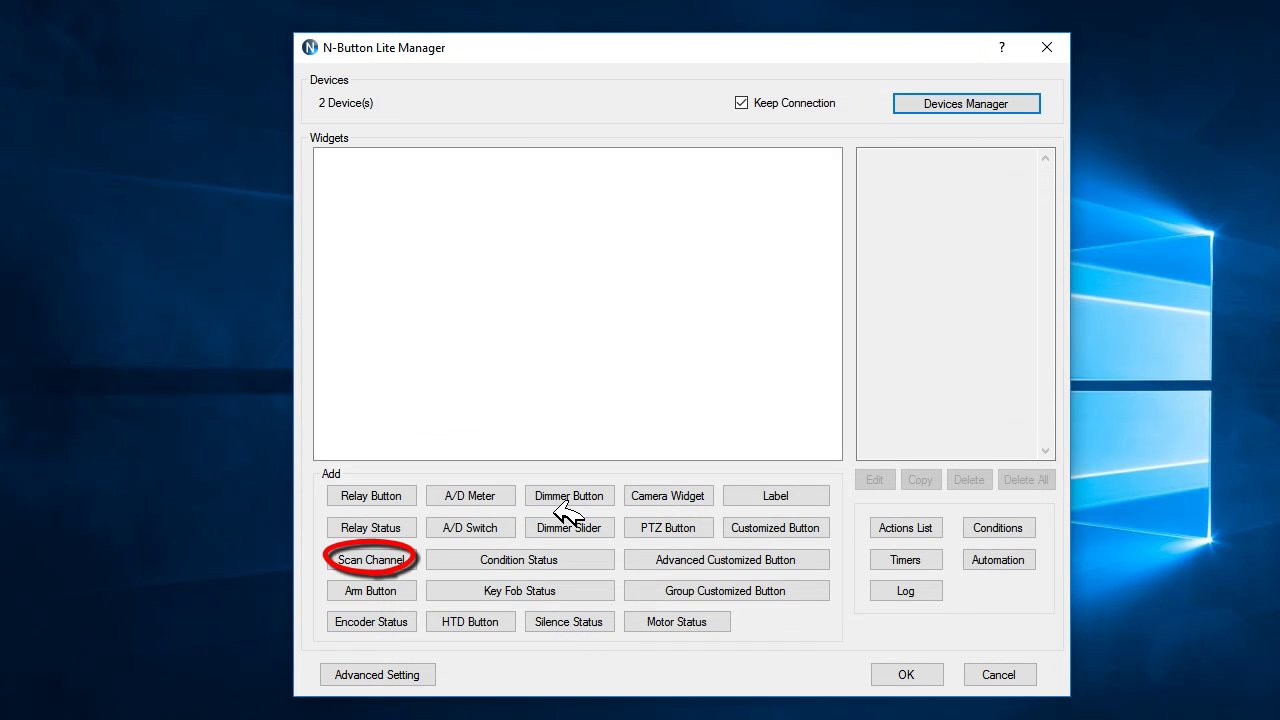
- Add a Scan Channel widget for MyPushNotificationBoard, bank 1, Channel 1, and place it on the desktop above the program shortcut
{"action": "left_click", "coordinate": [400, 561]}
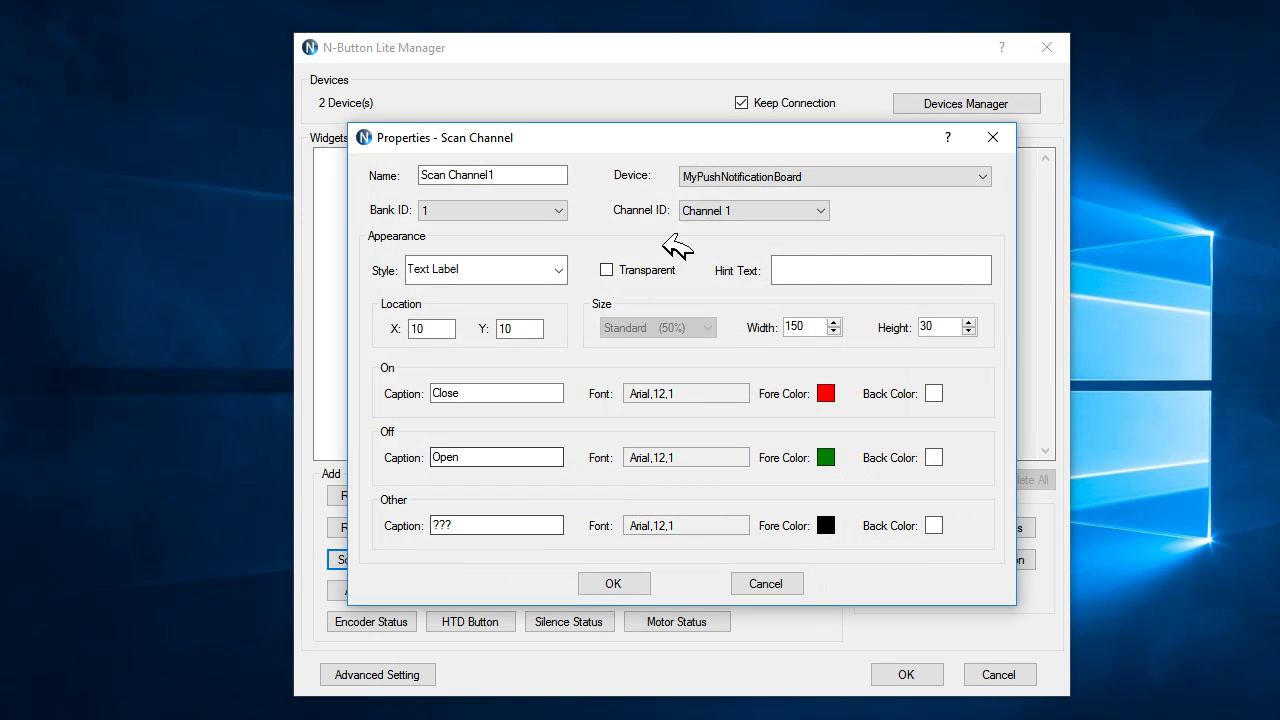
{"action": "left_click", "coordinate": [716, 176]}
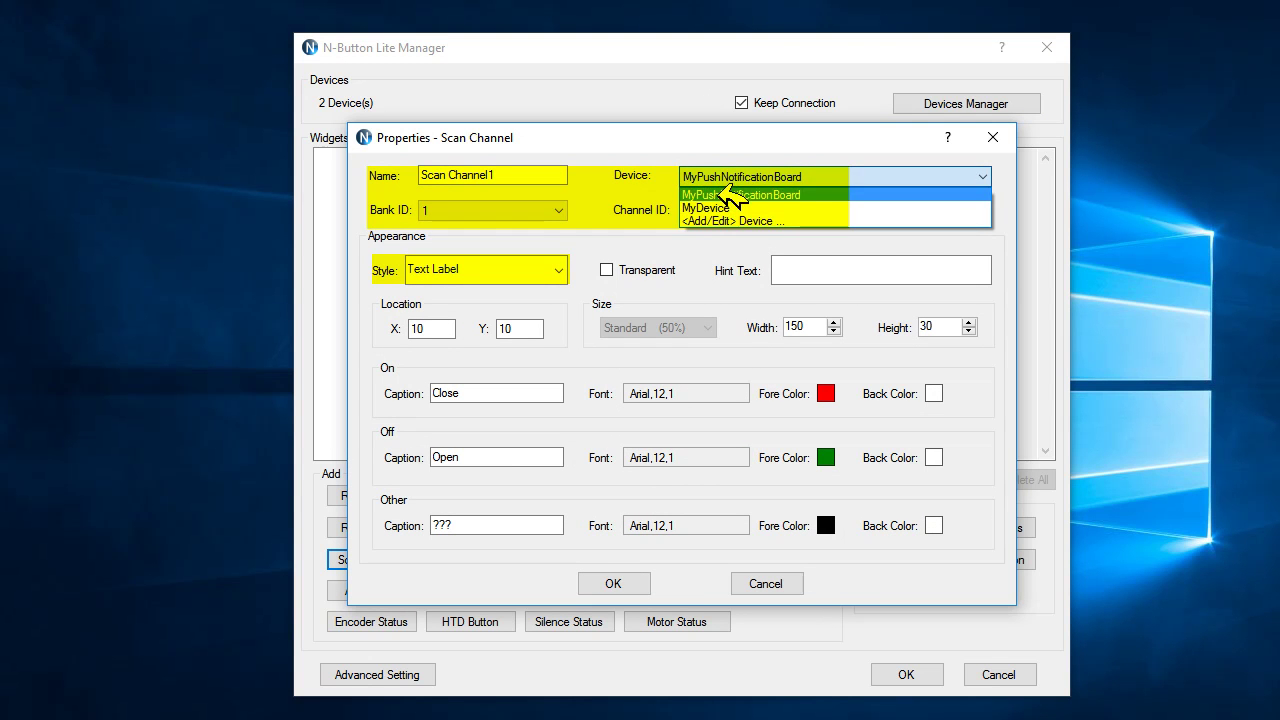
{"action": "left_click", "coordinate": [730, 195]}
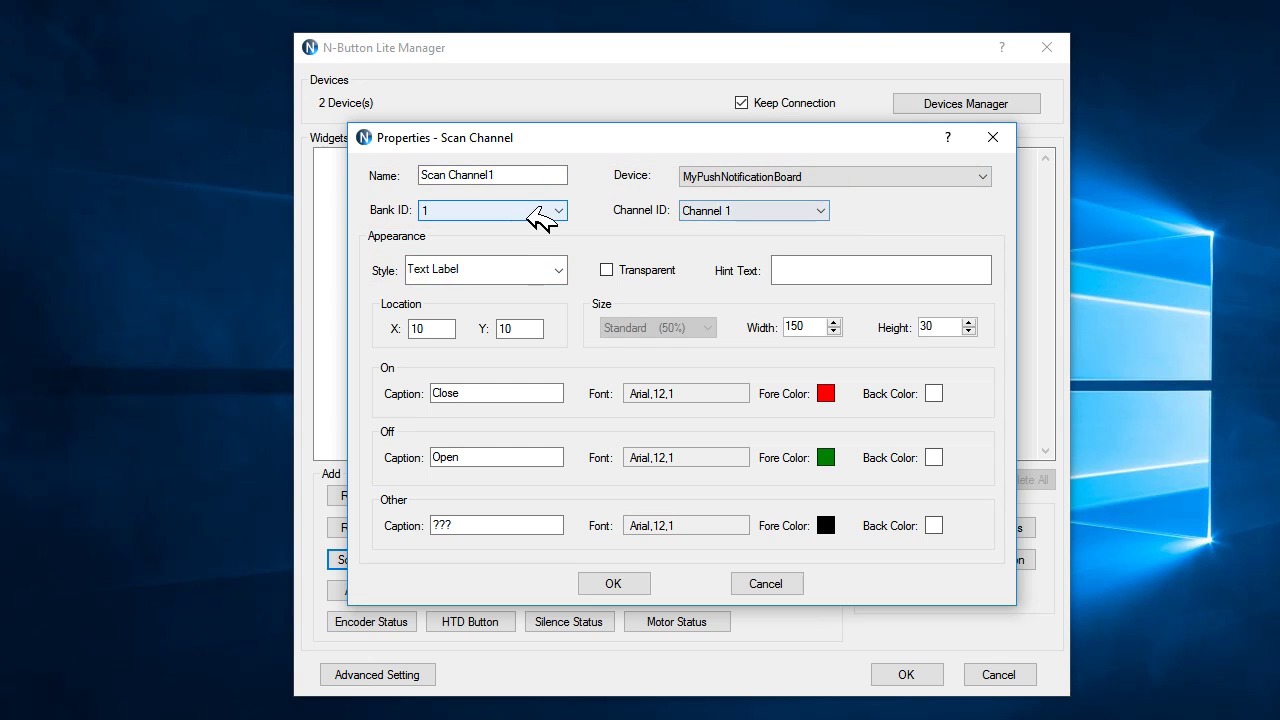
{"action": "left_click", "coordinate": [596, 581]}
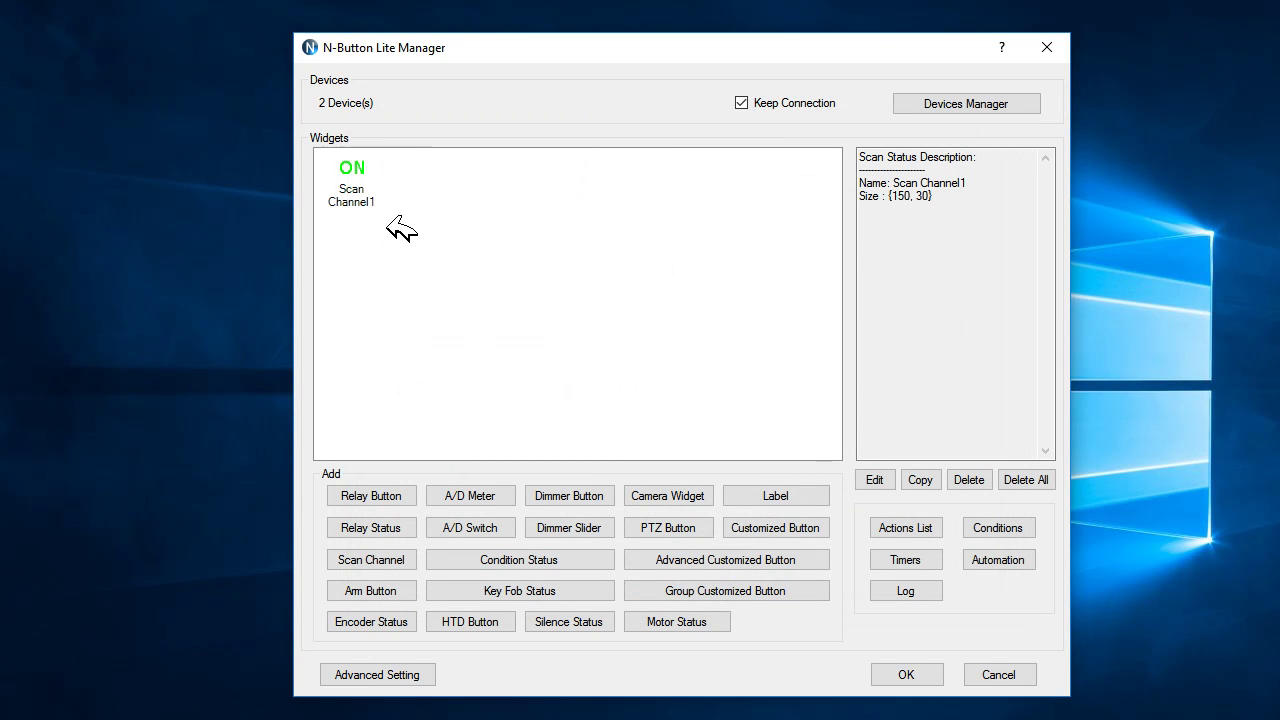
{"action": "left_click", "coordinate": [906, 674]}
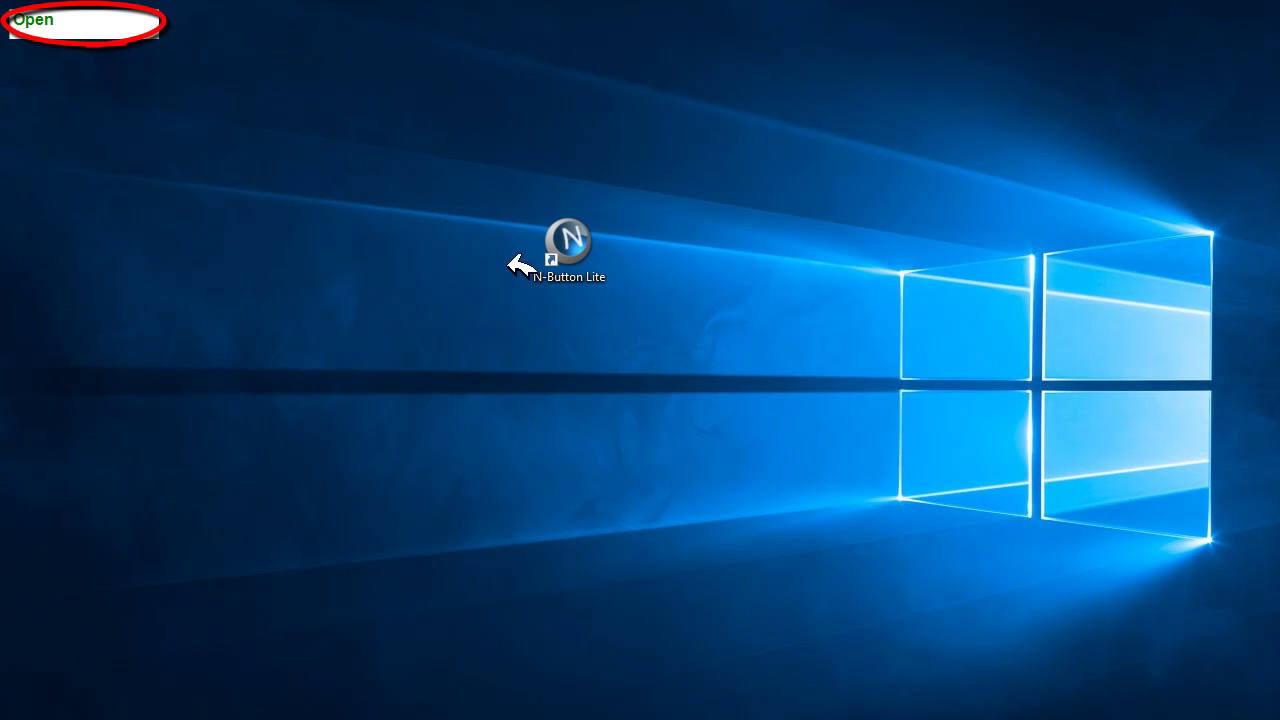
{"action": "left_click_drag", "start_coordinate": [130, 28], "coordinate": [600, 92]}
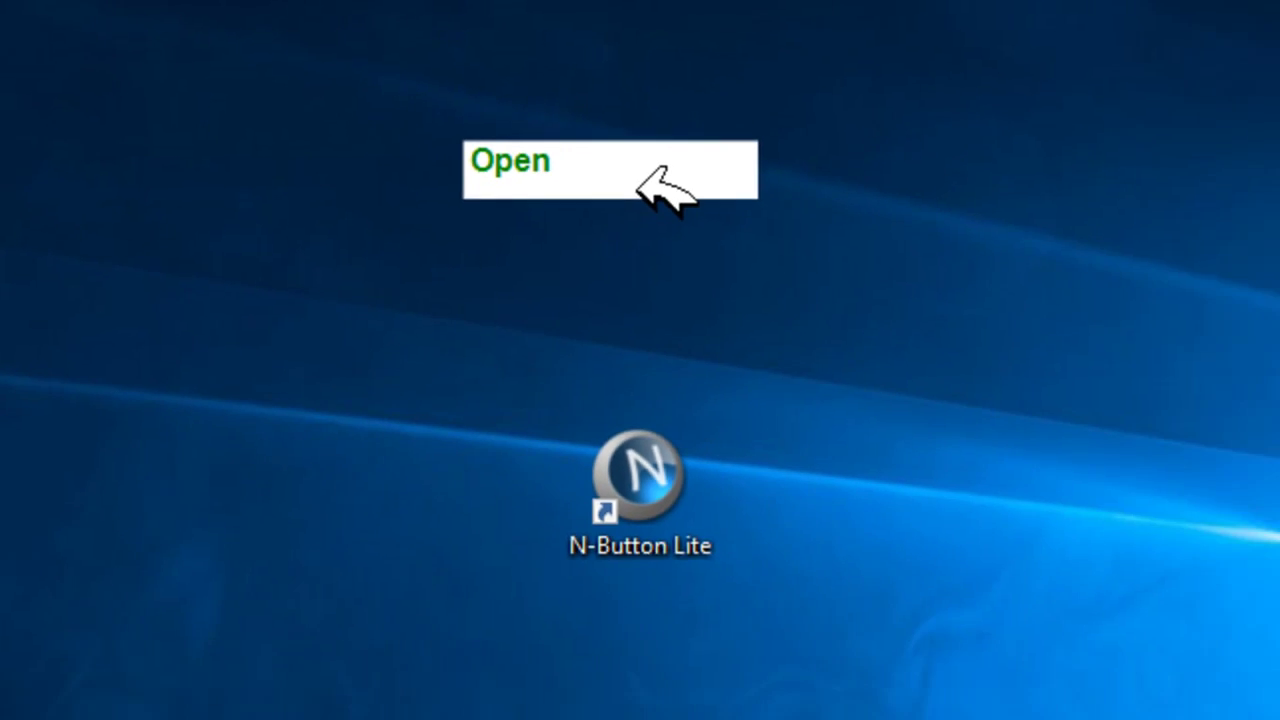
- Reopen the manager from the widget and create a Push Notification Contact Closure automation rule named Send Data
{"action": "right_click", "coordinate": [640, 186]}
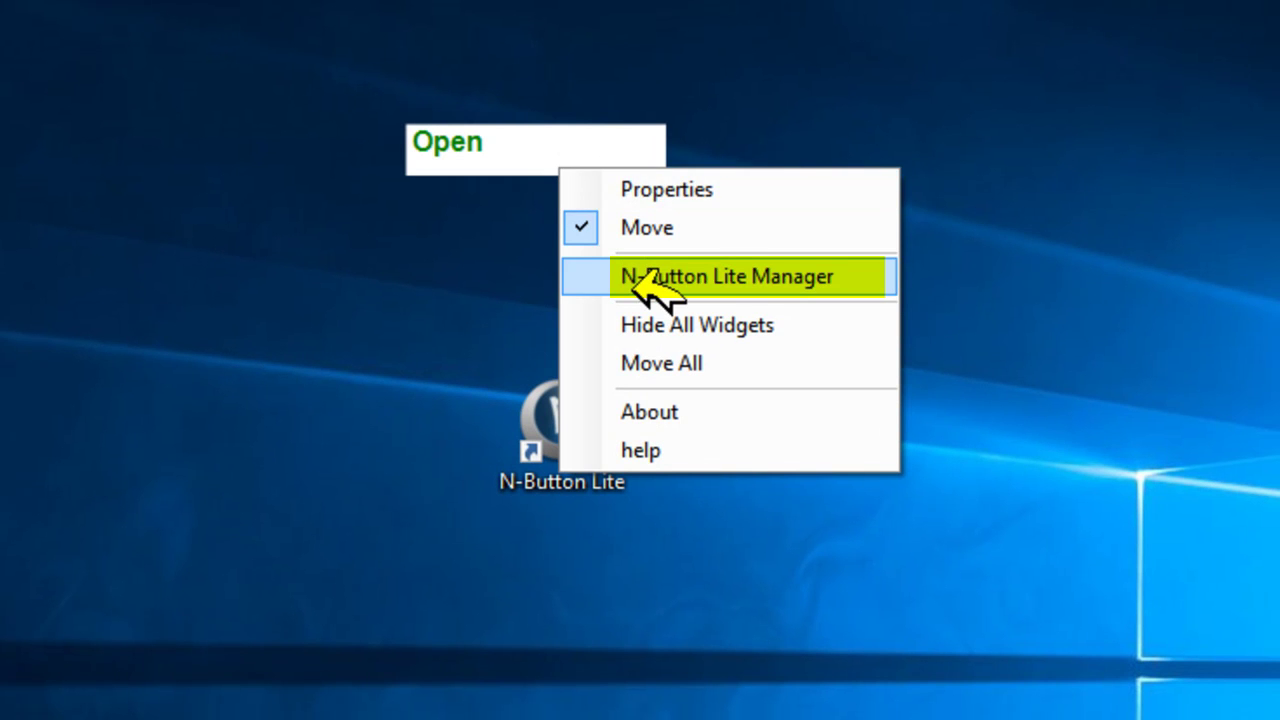
{"action": "left_click", "coordinate": [636, 282]}
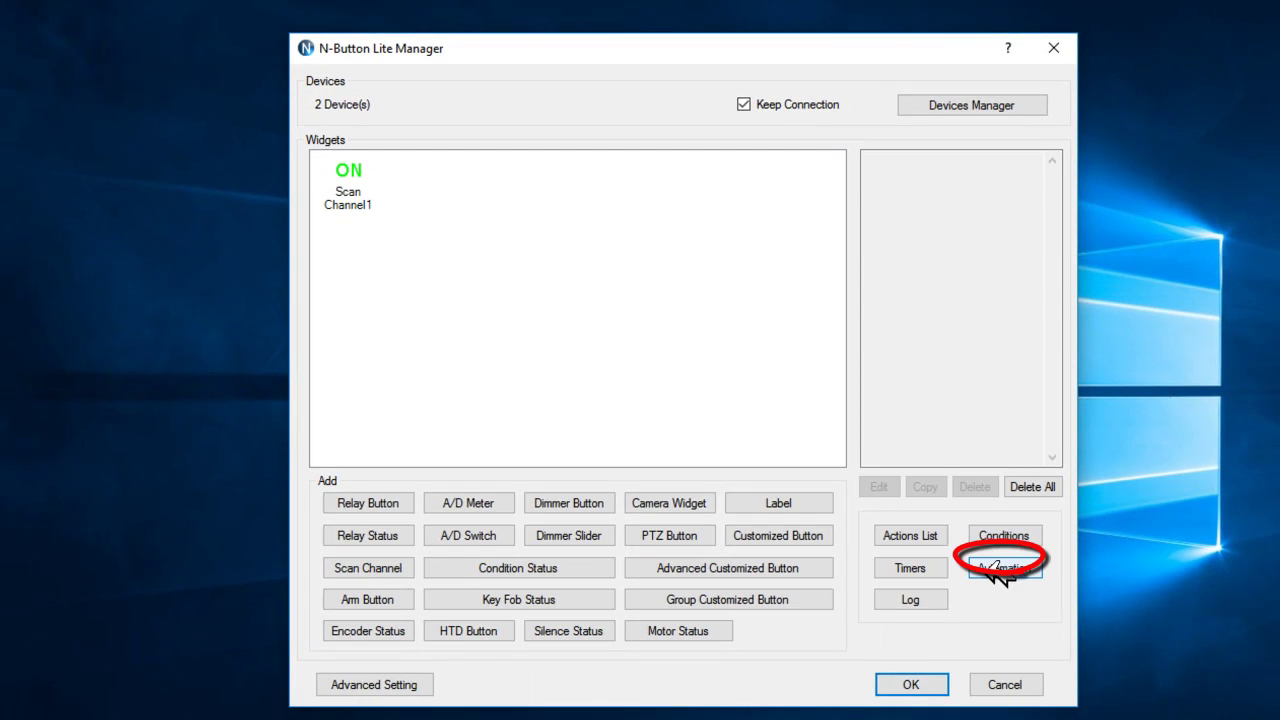
{"action": "left_click", "coordinate": [1002, 568]}
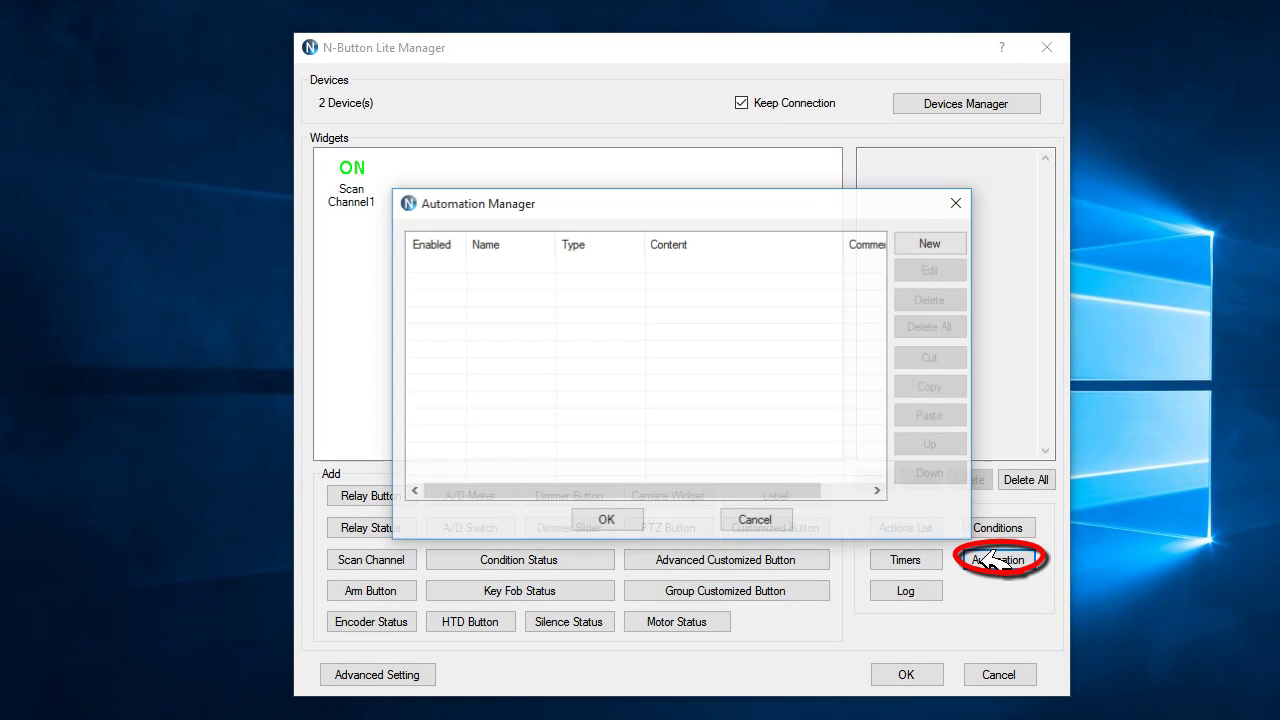
{"action": "left_click", "coordinate": [933, 242]}
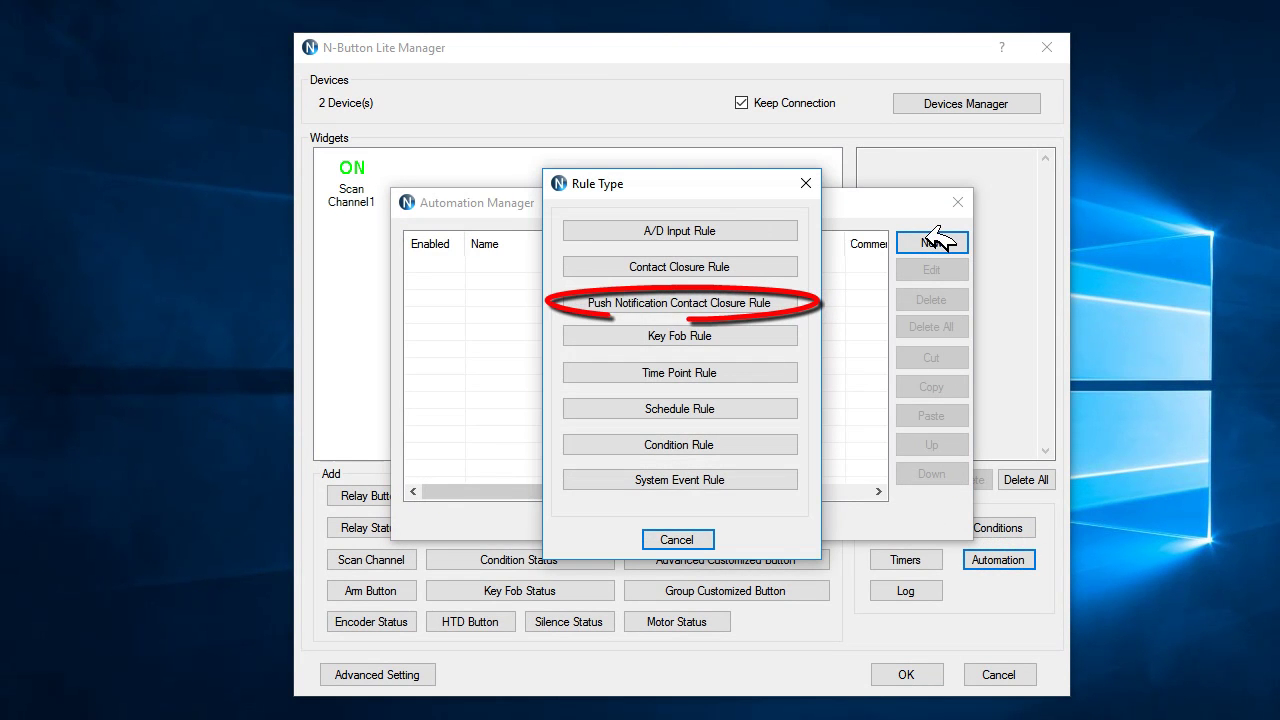
{"action": "left_click", "coordinate": [774, 303]}
{"action": "double_click", "coordinate": [560, 170]}
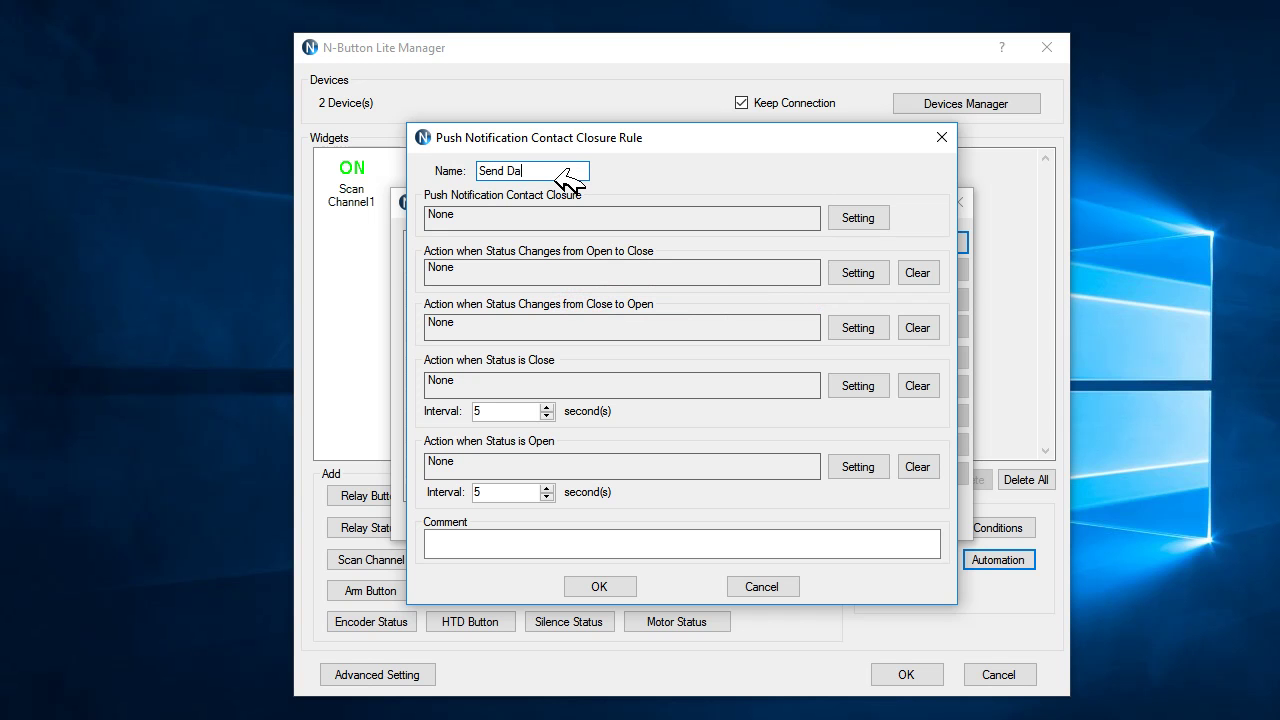
- Set the rule's contact closure to MyPushNotificationBoard, bank 1, Channel 1
{"action": "left_click", "coordinate": [856, 218]}
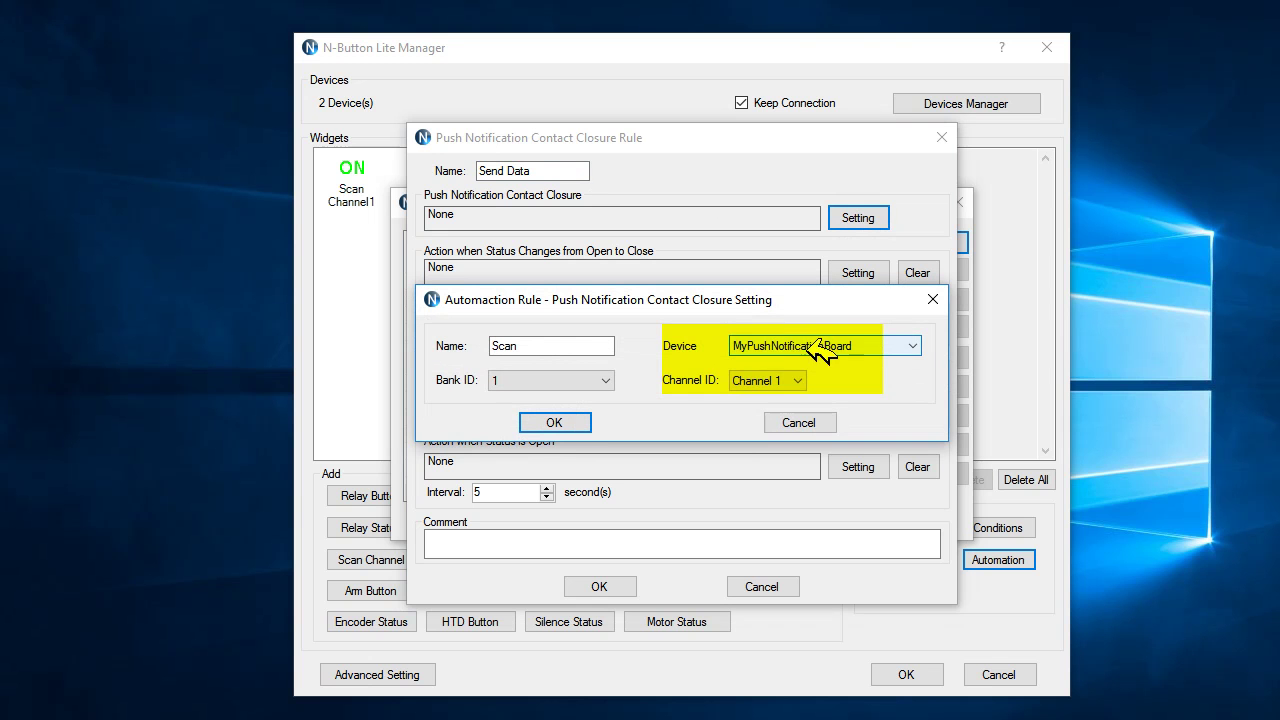
{"action": "left_click", "coordinate": [765, 383]}
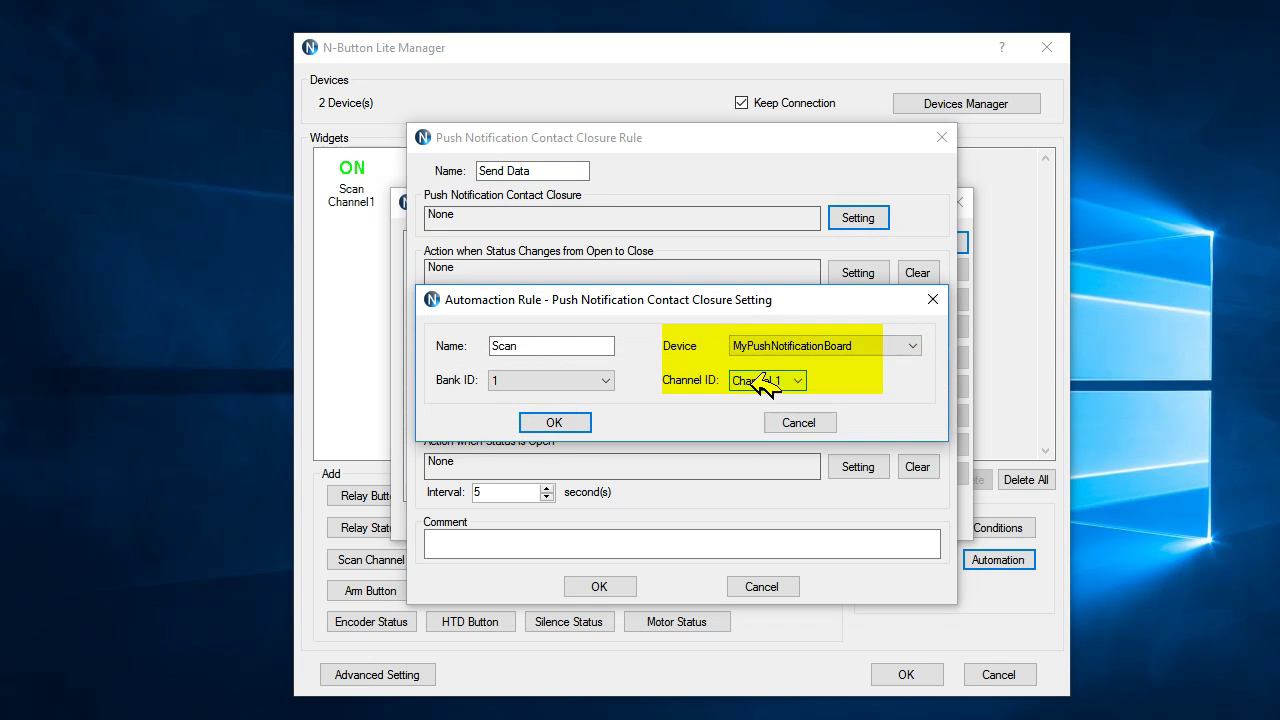
{"action": "left_click", "coordinate": [574, 420]}
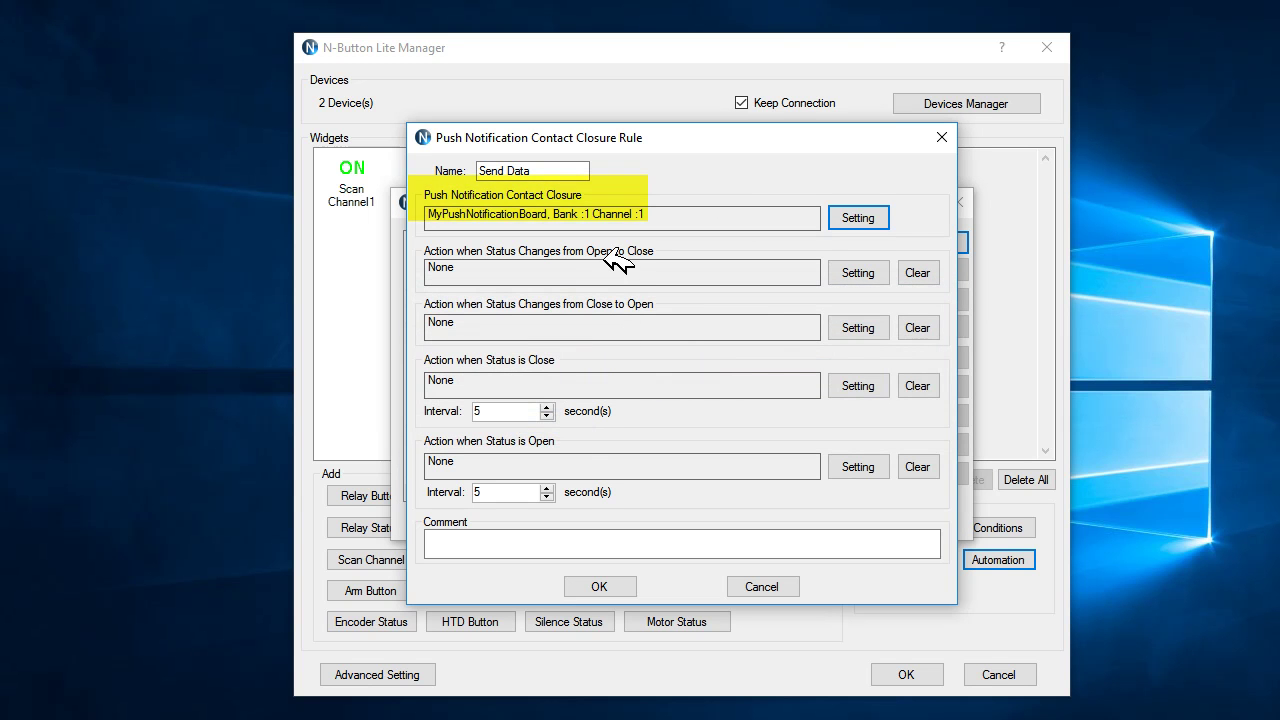
- Configure the rule's action for status changes from Open to Close as Send Data, with MyDevice as the action device
{"action": "left_click", "coordinate": [852, 272]}
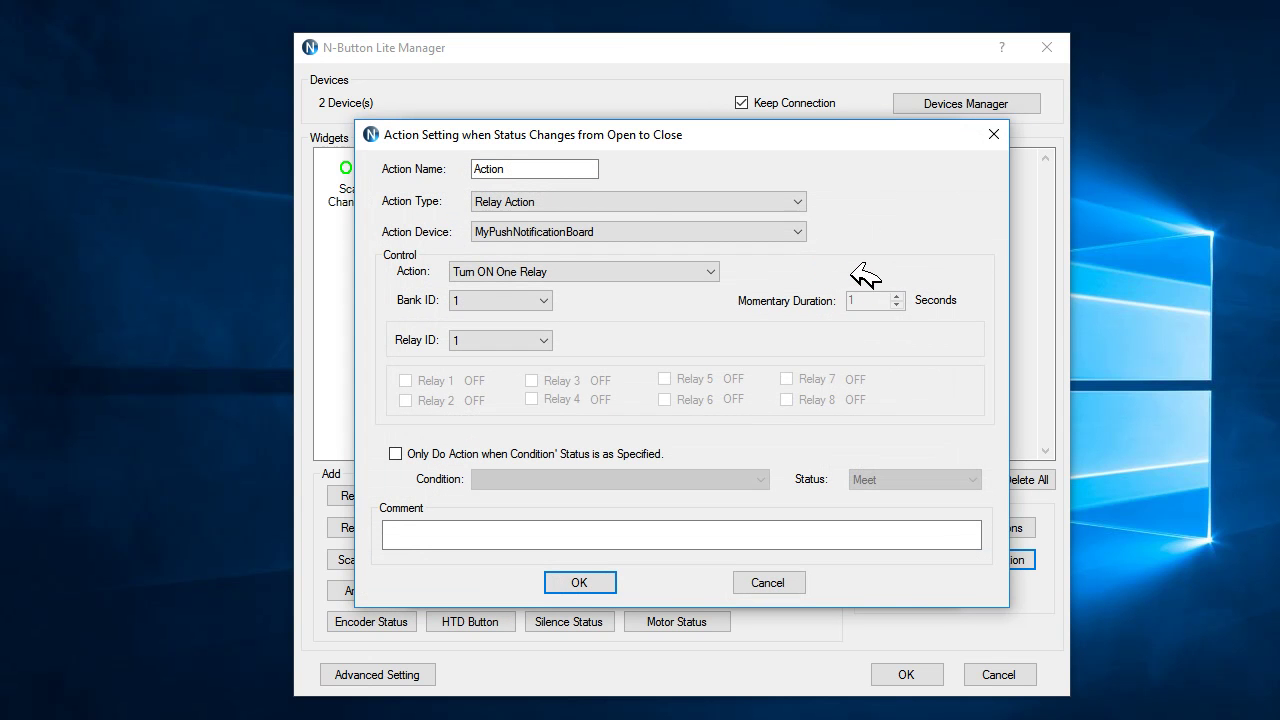
{"action": "left_click", "coordinate": [651, 203]}
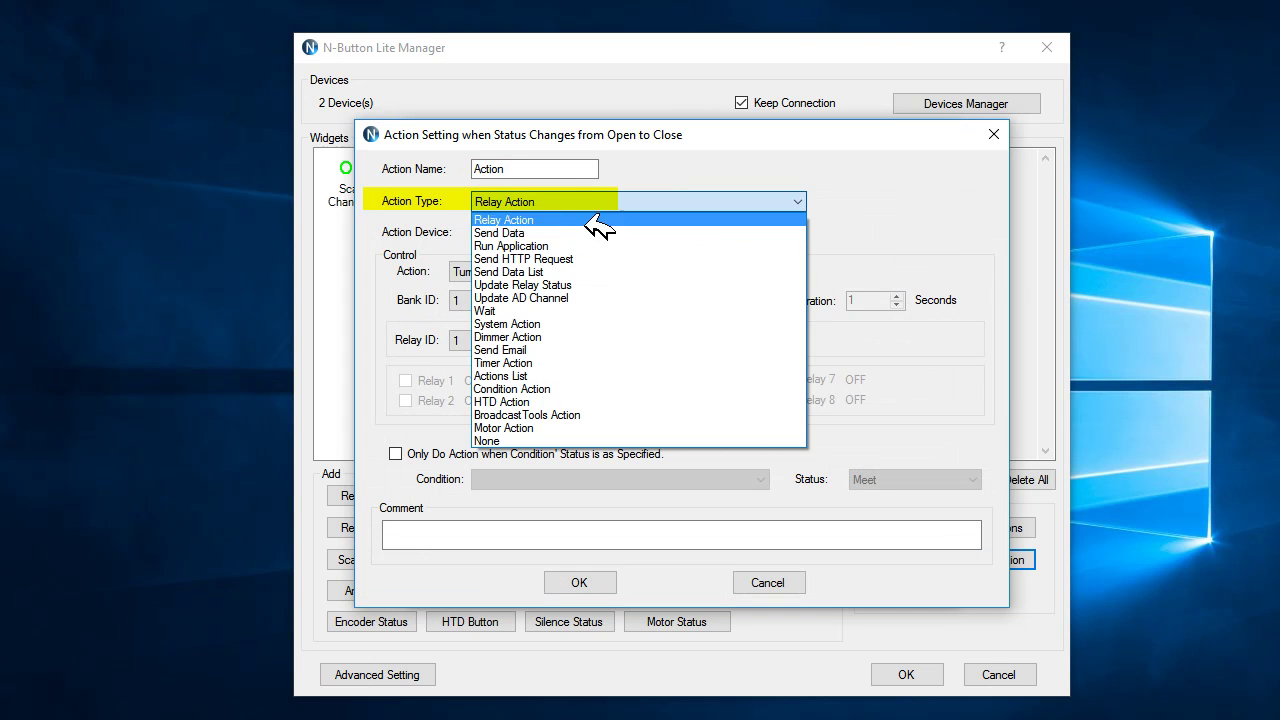
{"action": "left_click", "coordinate": [538, 233]}
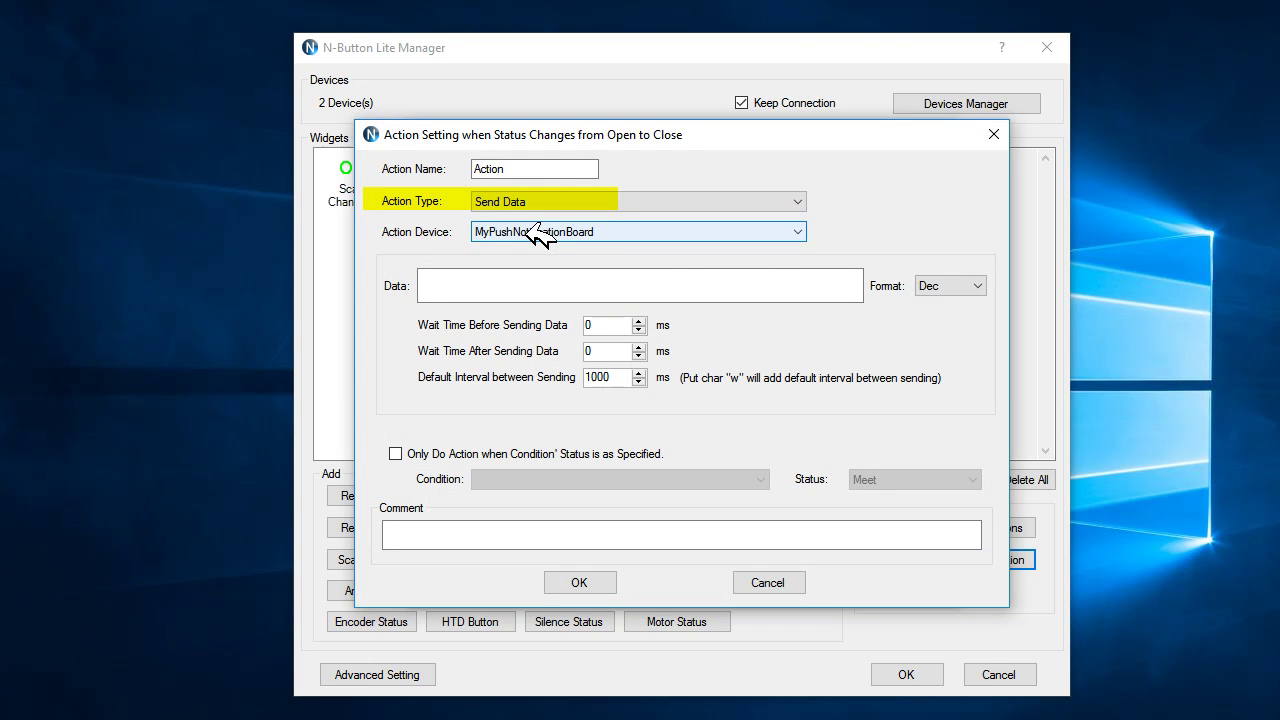
{"action": "left_click", "coordinate": [520, 234]}
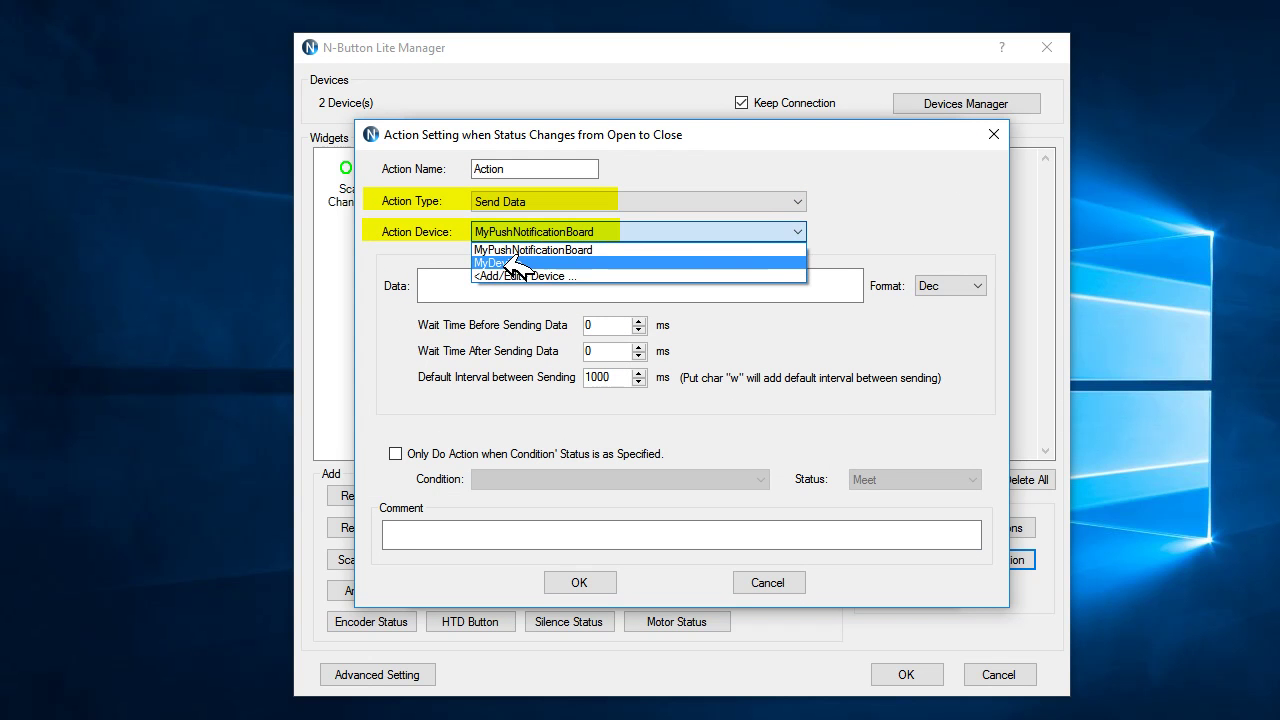
{"action": "left_click", "coordinate": [512, 263]}
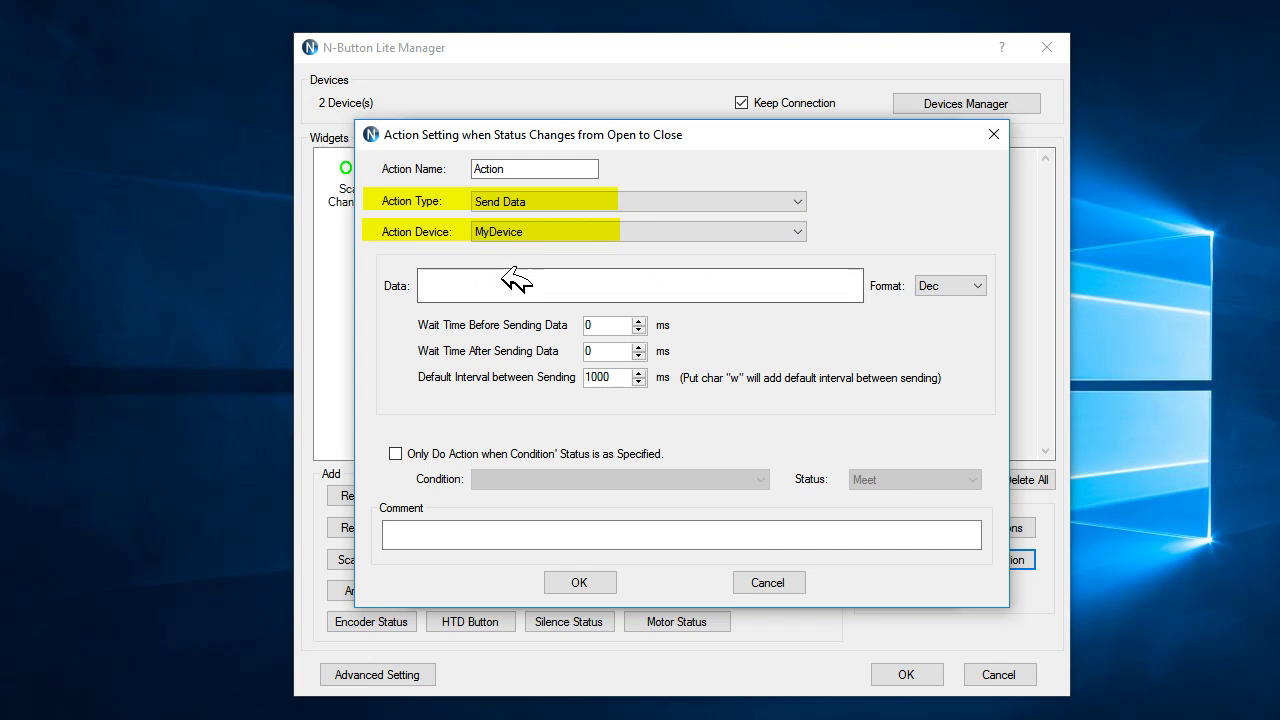
{"action": "left_click", "coordinate": [515, 281]}
{"action": "right_click", "coordinate": [515, 281]}
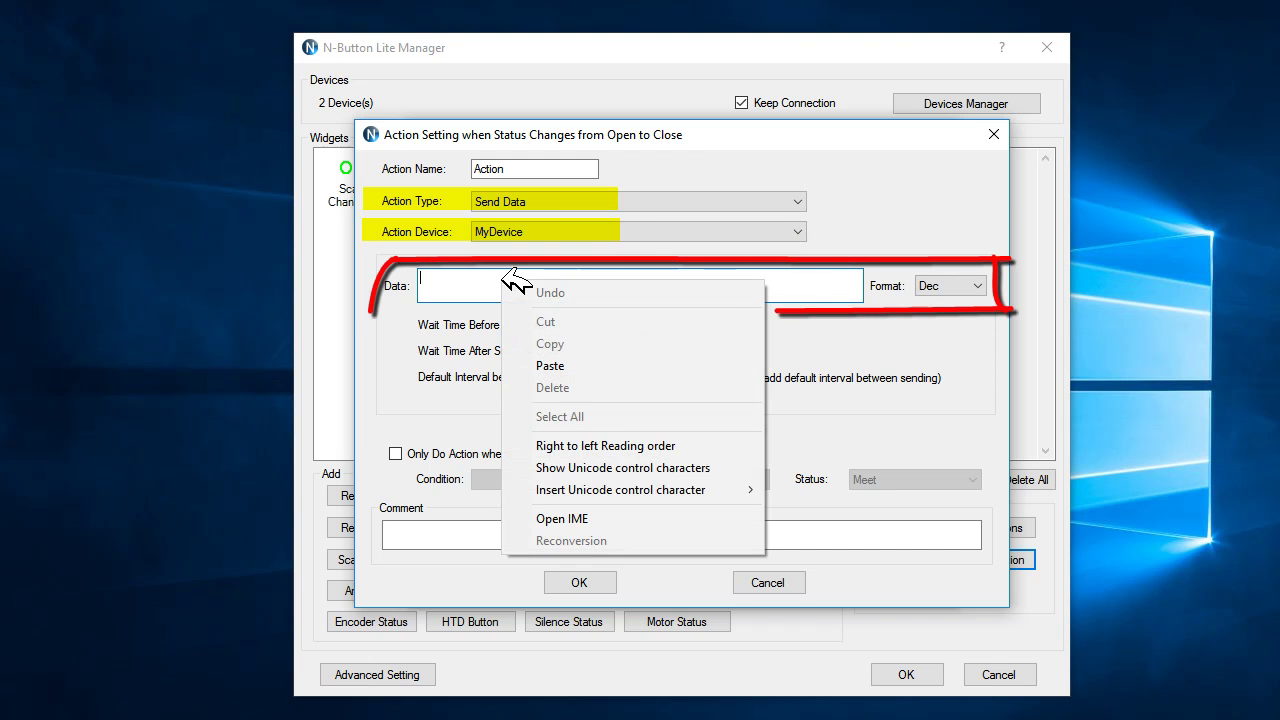
{"action": "left_click", "coordinate": [571, 364]}
{"action": "left_click", "coordinate": [941, 287]}
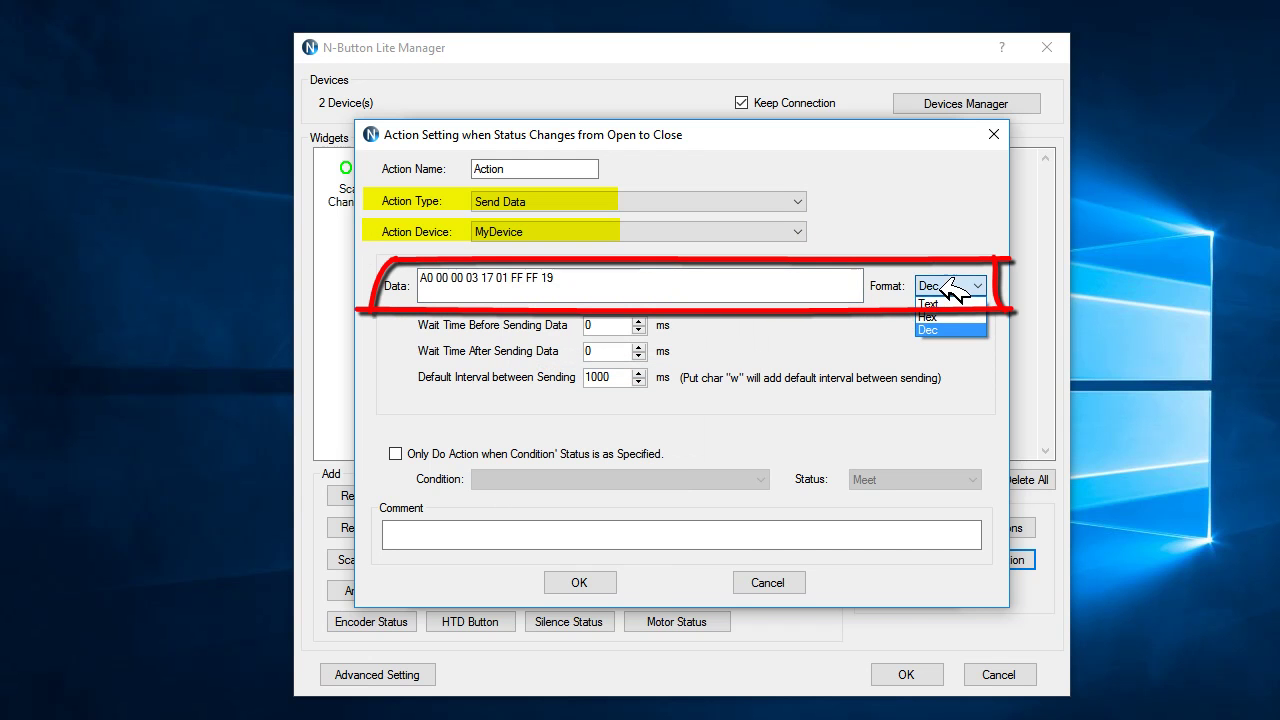
{"action": "left_click", "coordinate": [953, 318]}
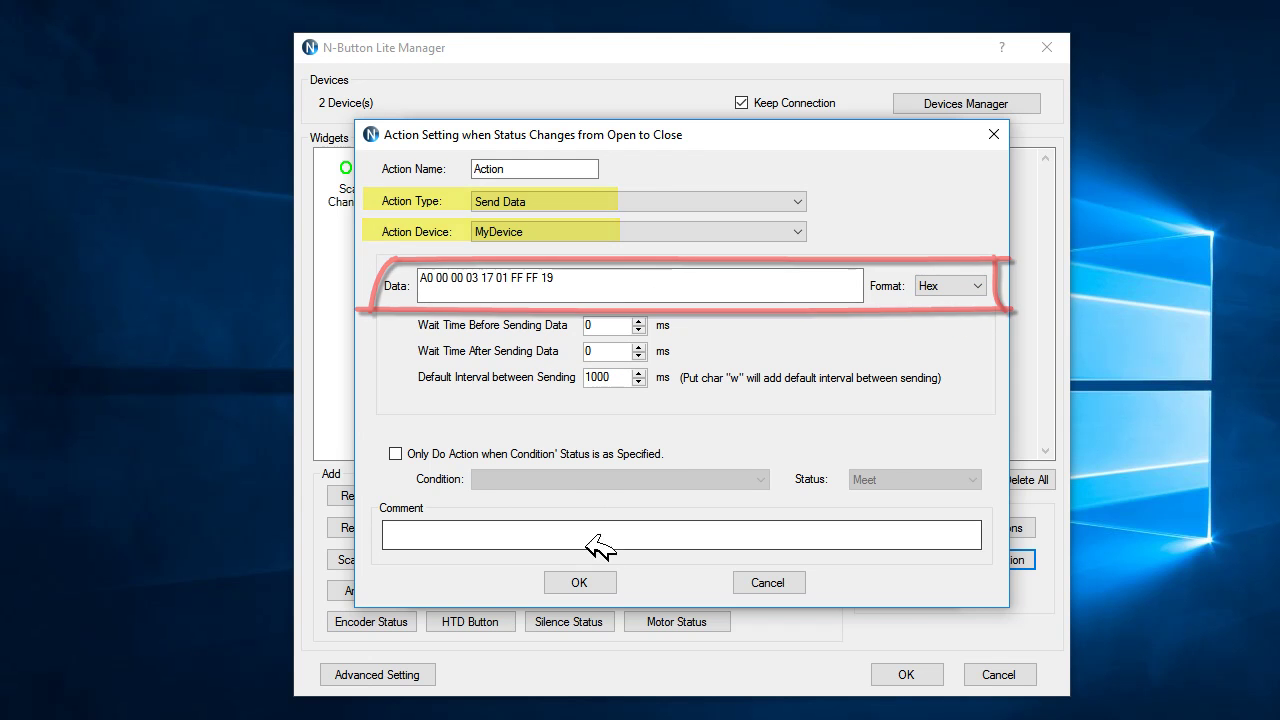
{"action": "left_click", "coordinate": [582, 582]}
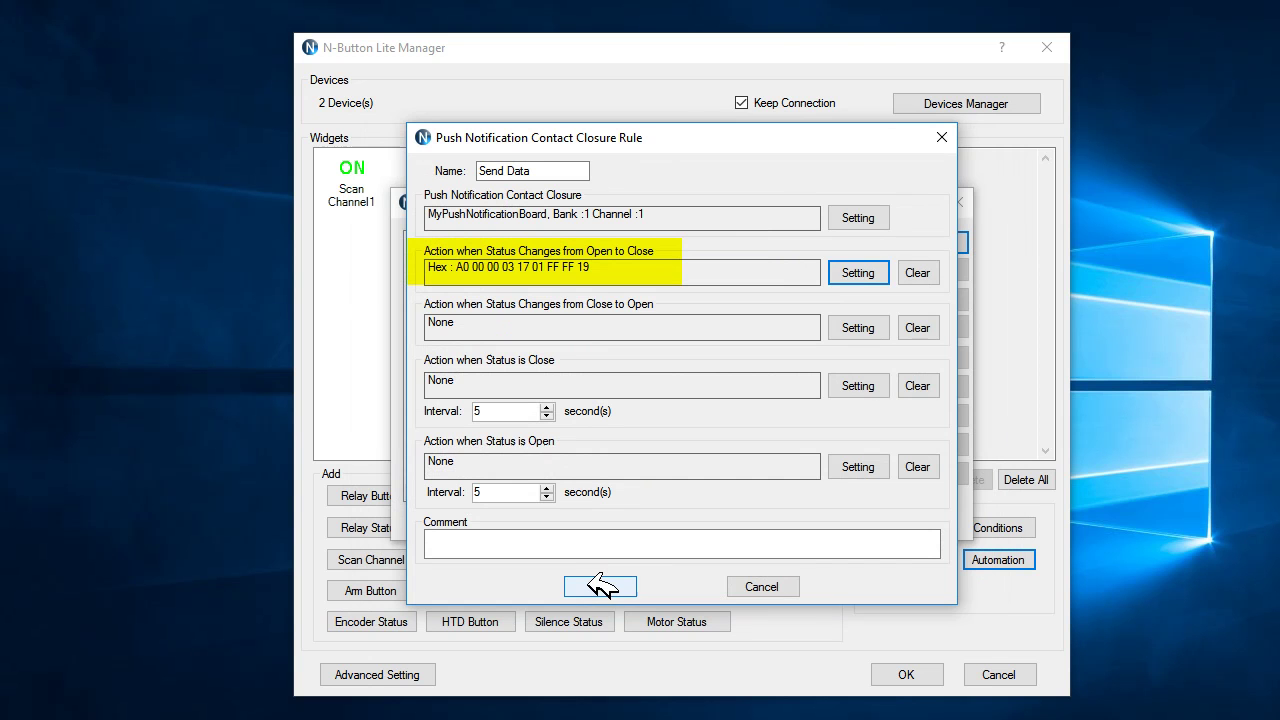
- Save the Send Data rule and the automation list, and close the manager with its changes accepted
{"action": "left_click", "coordinate": [600, 586]}
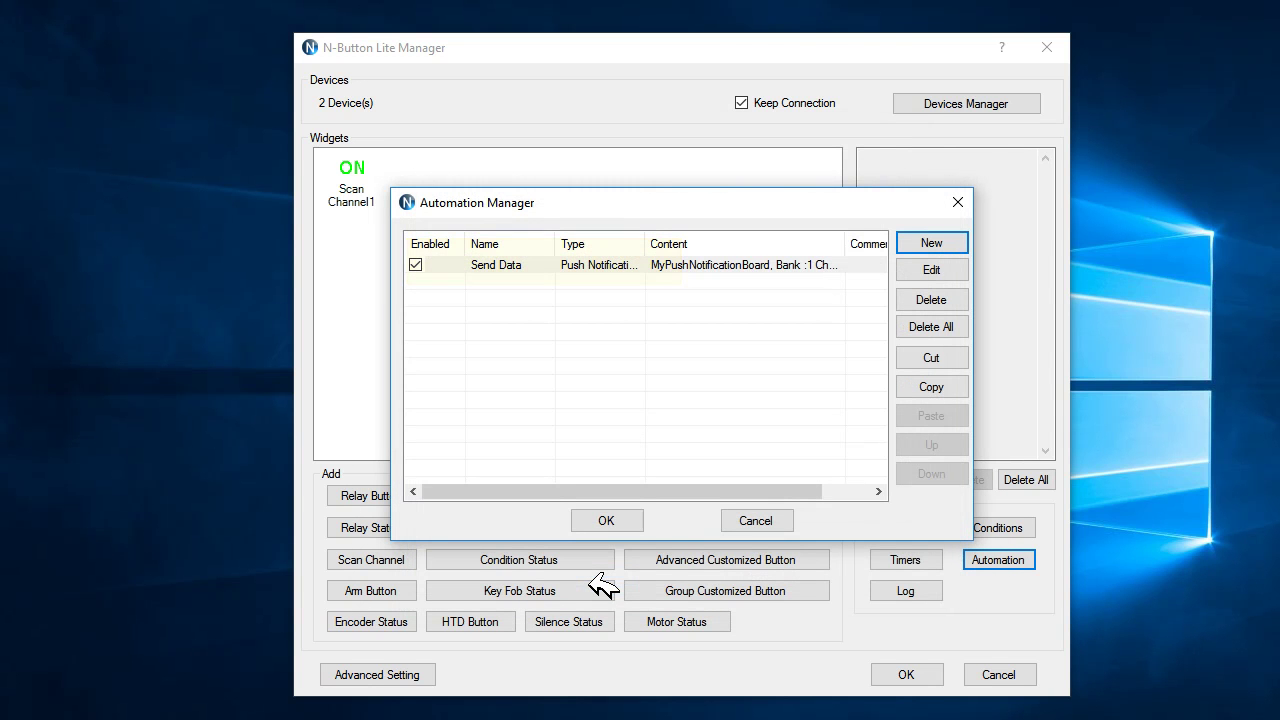
{"action": "left_click", "coordinate": [608, 520]}
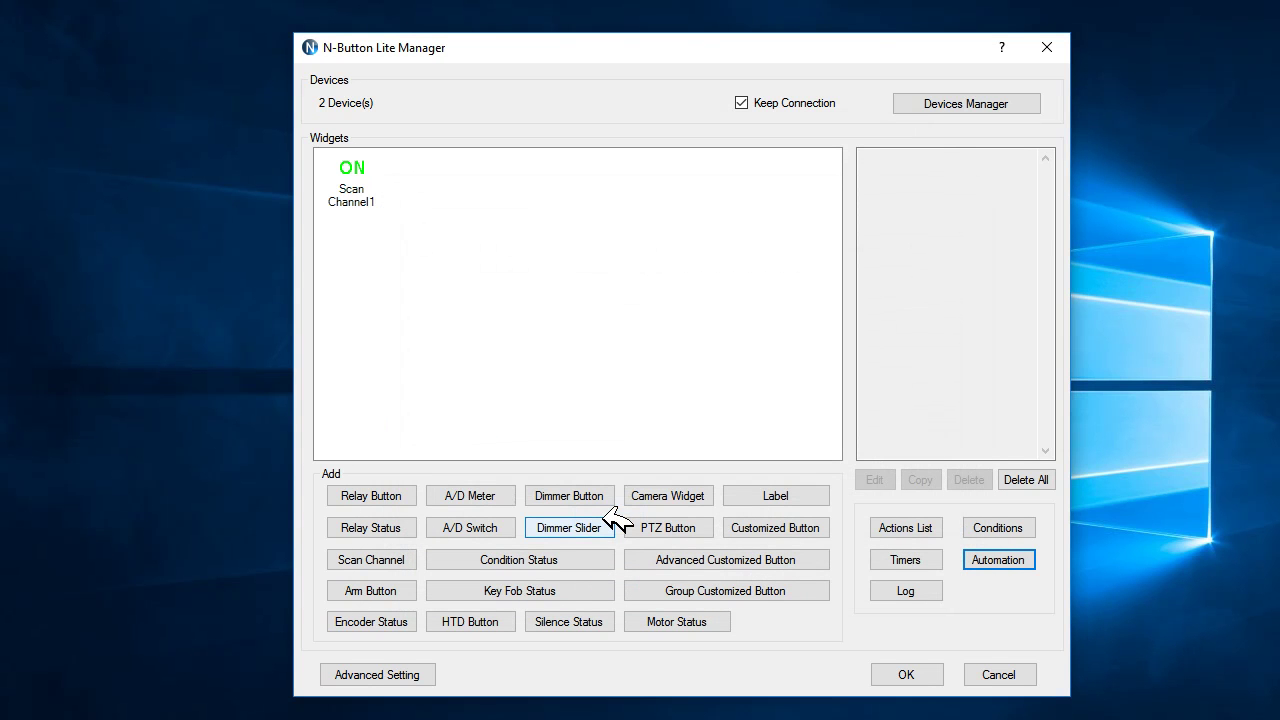
{"action": "left_click", "coordinate": [907, 675]}
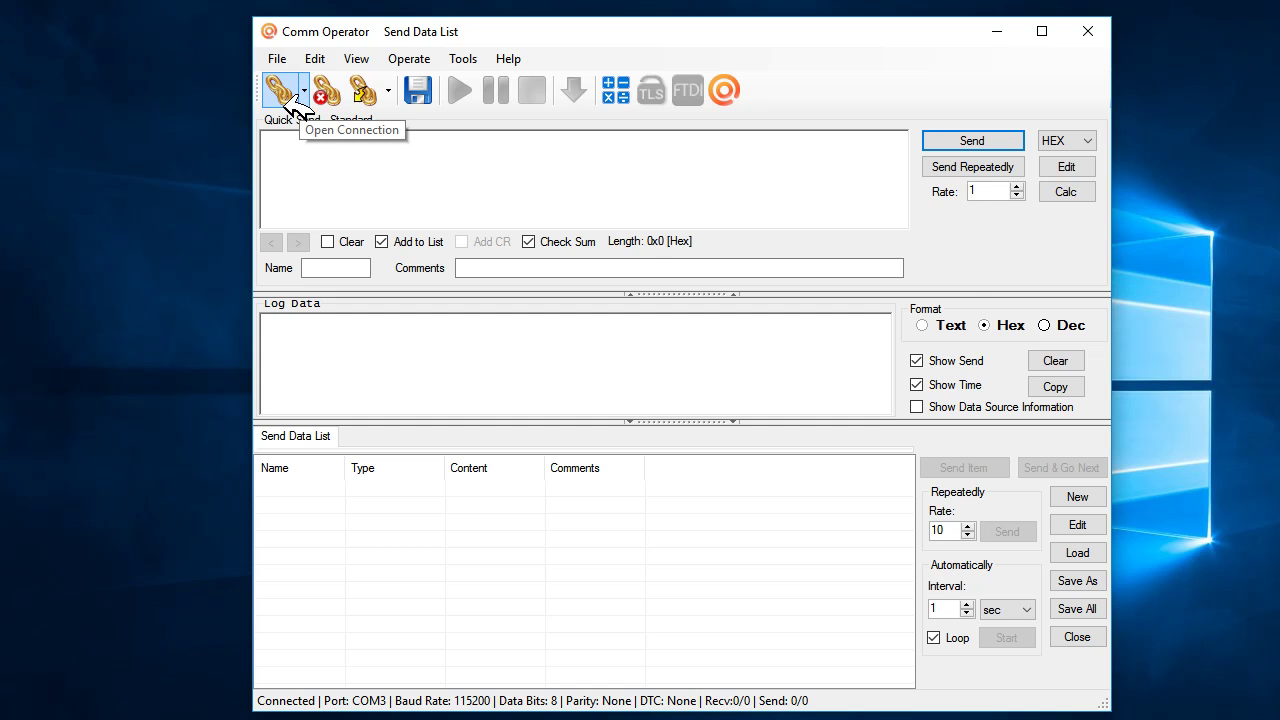
- In Comm Operator, open a serial port connection on COM31
{"action": "left_click", "coordinate": [286, 98]}
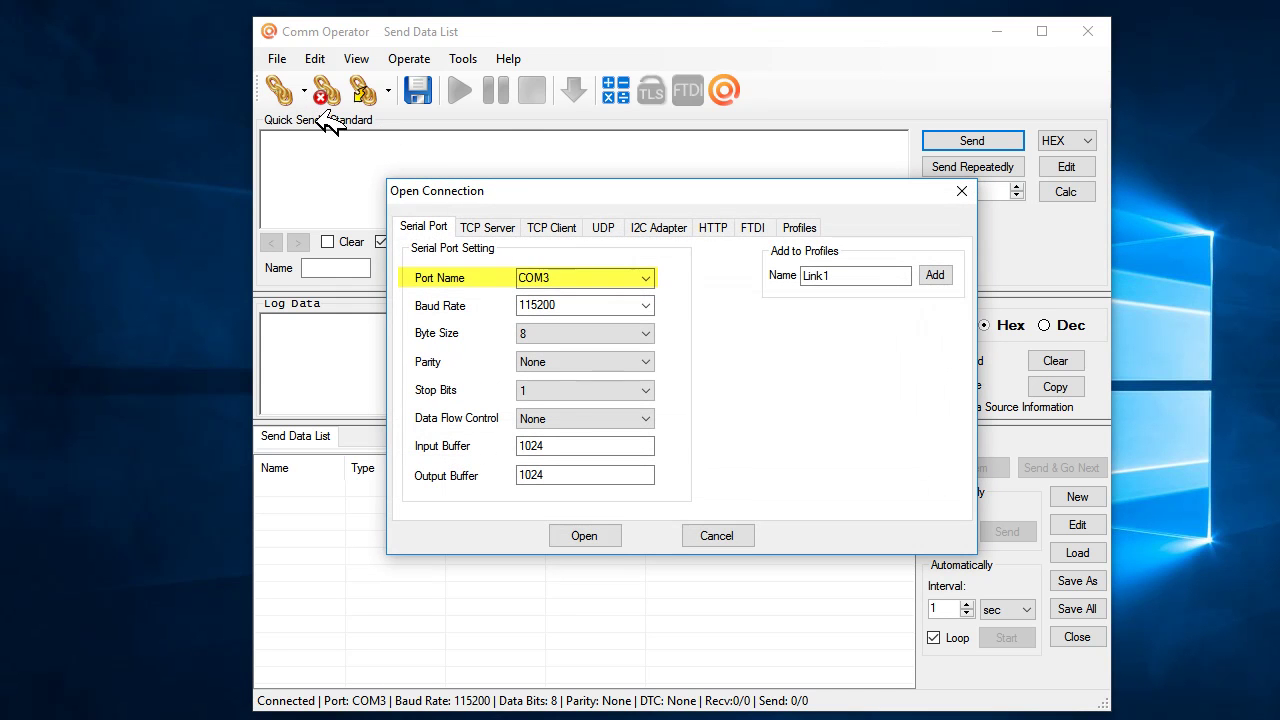
{"action": "left_click", "coordinate": [646, 277]}
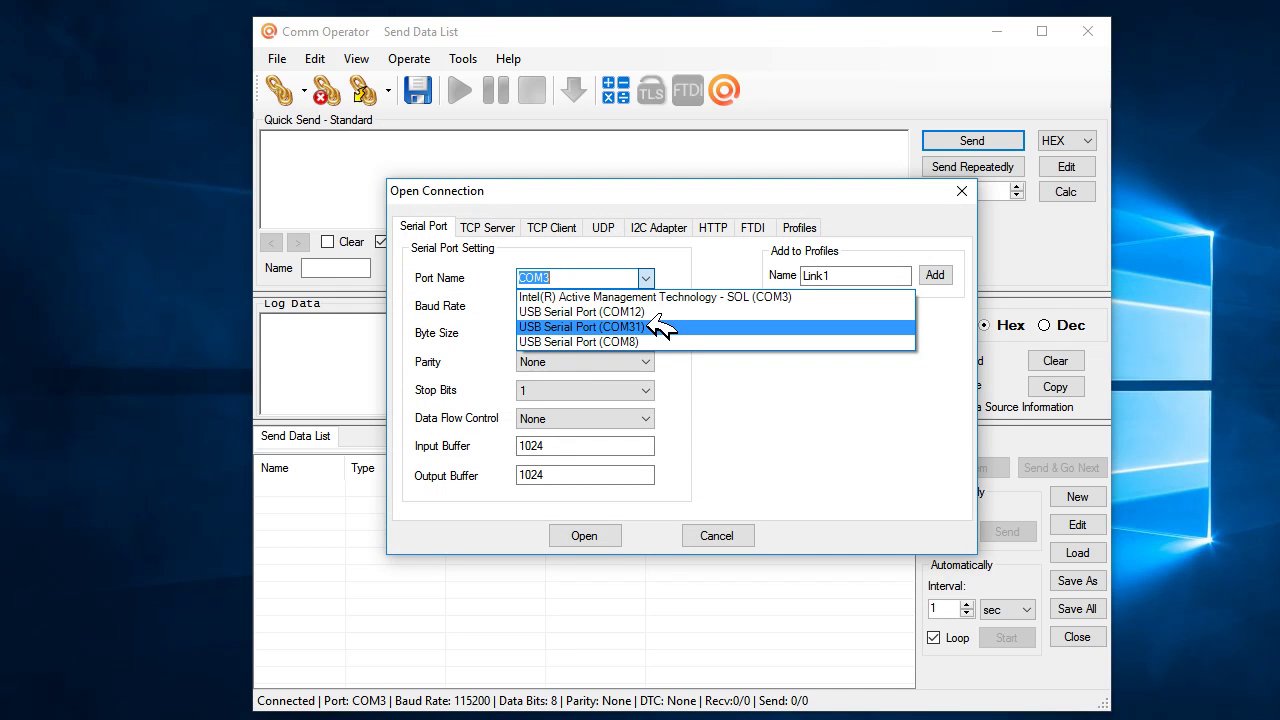
{"action": "left_click", "coordinate": [656, 327]}
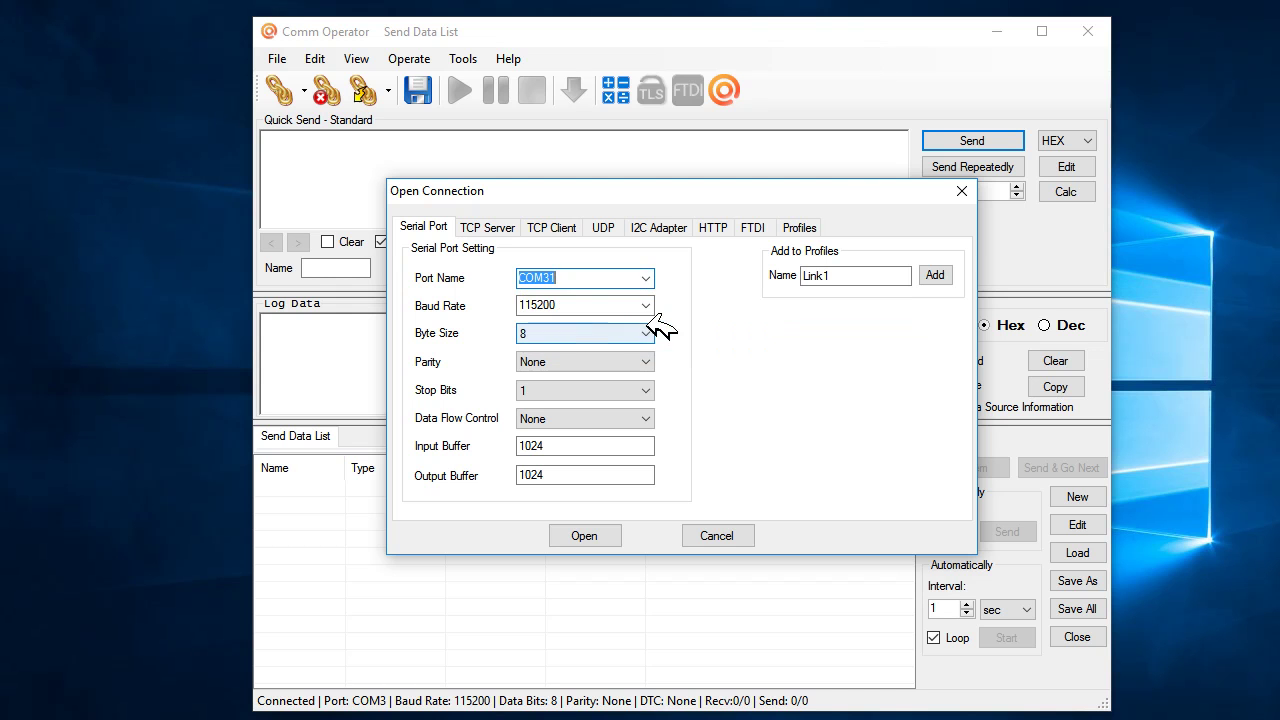
{"action": "left_click", "coordinate": [612, 530]}
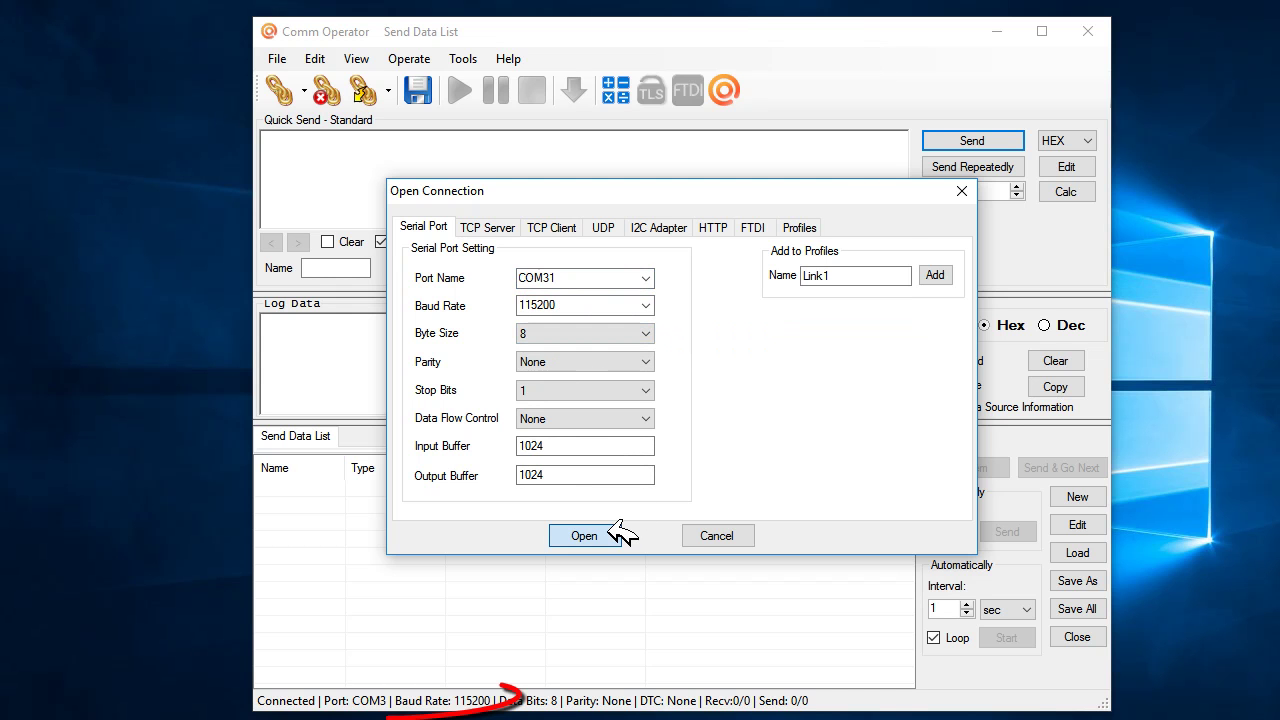